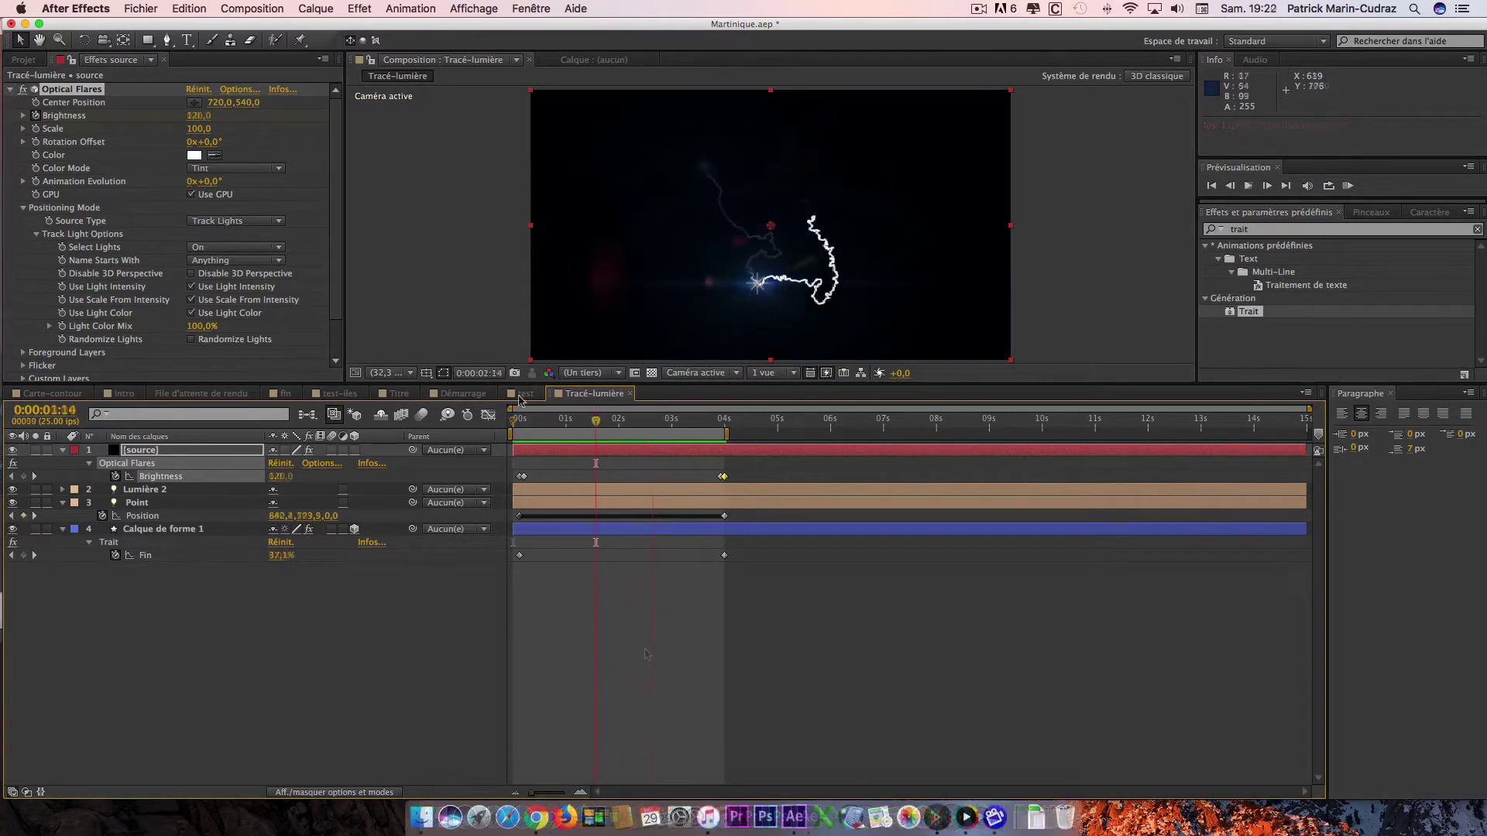
- Create a new shape layer in the test composition
left_click(524, 394)
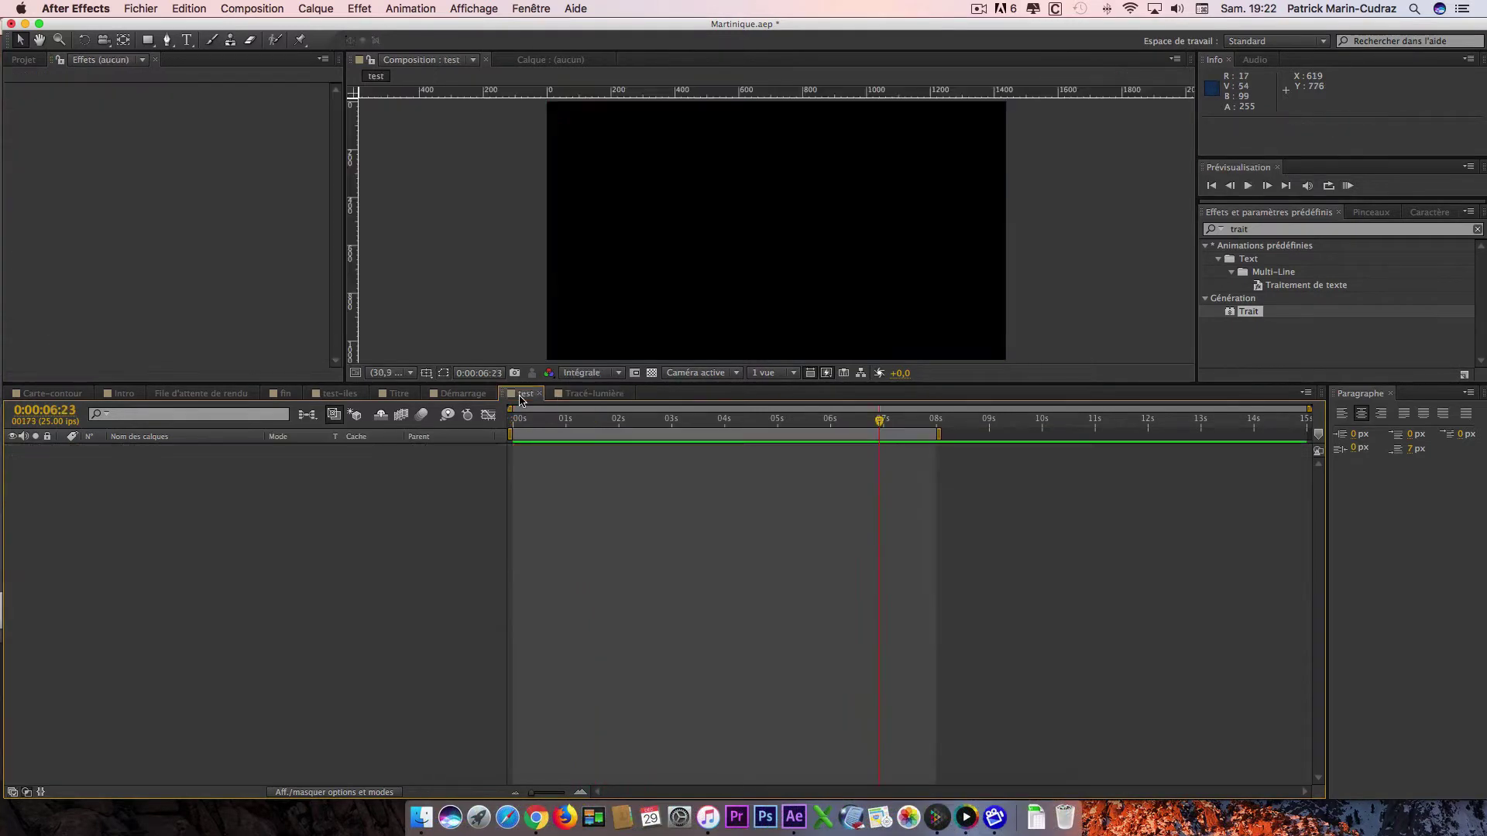
right_click(380, 583)
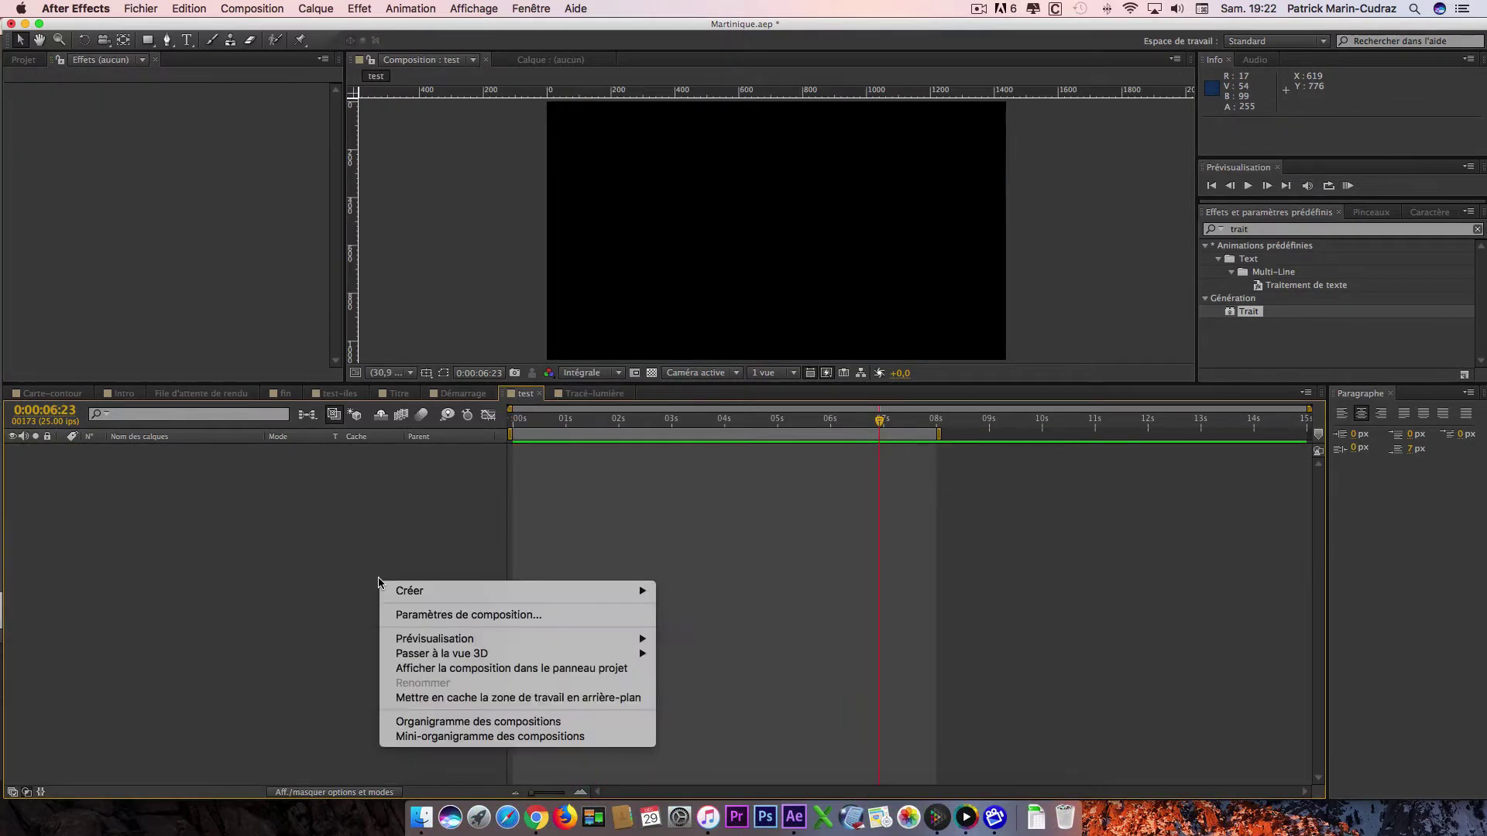
mouse_move(427, 593)
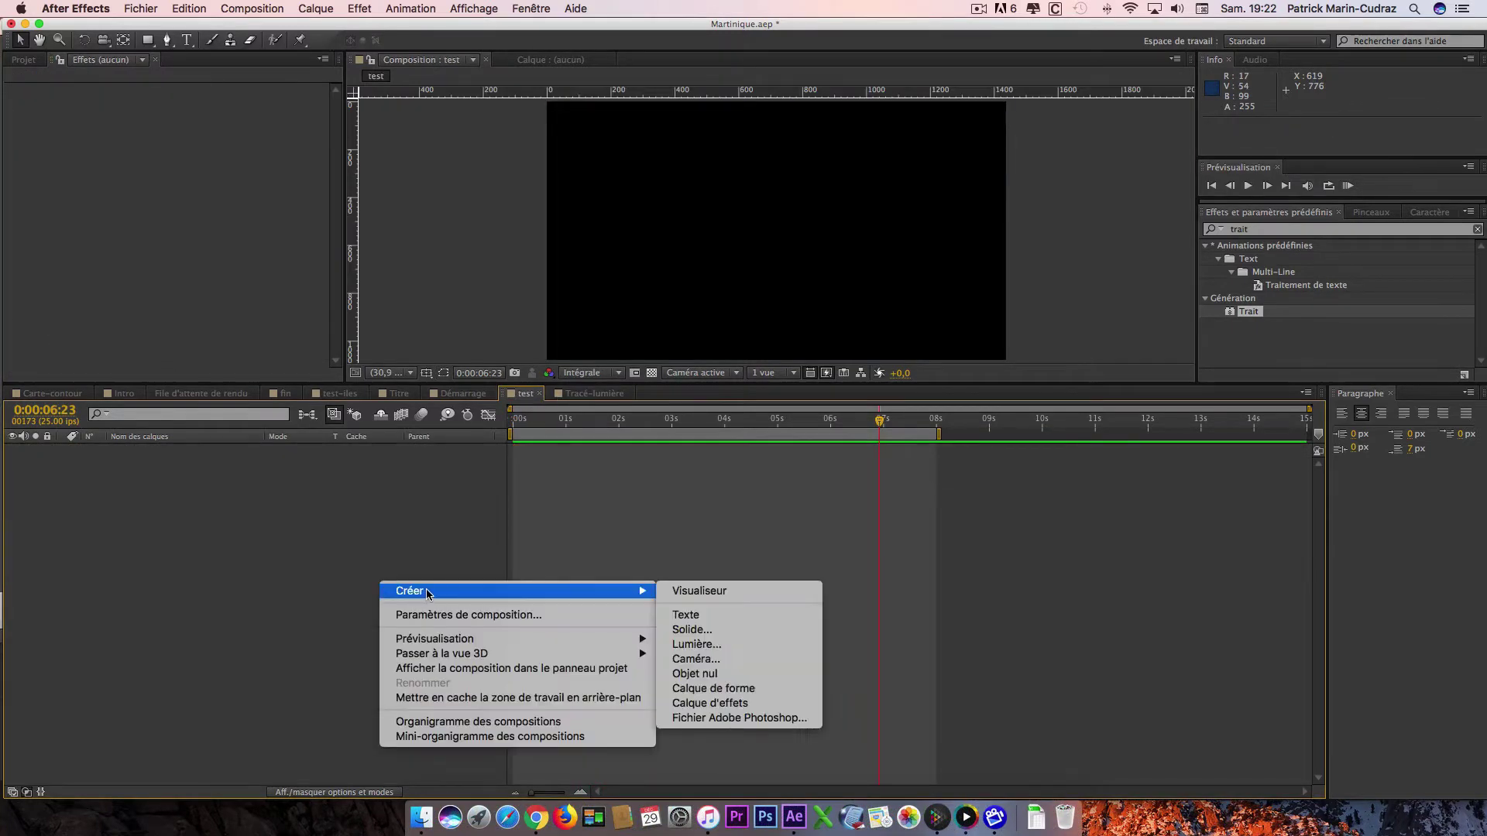
left_click(713, 690)
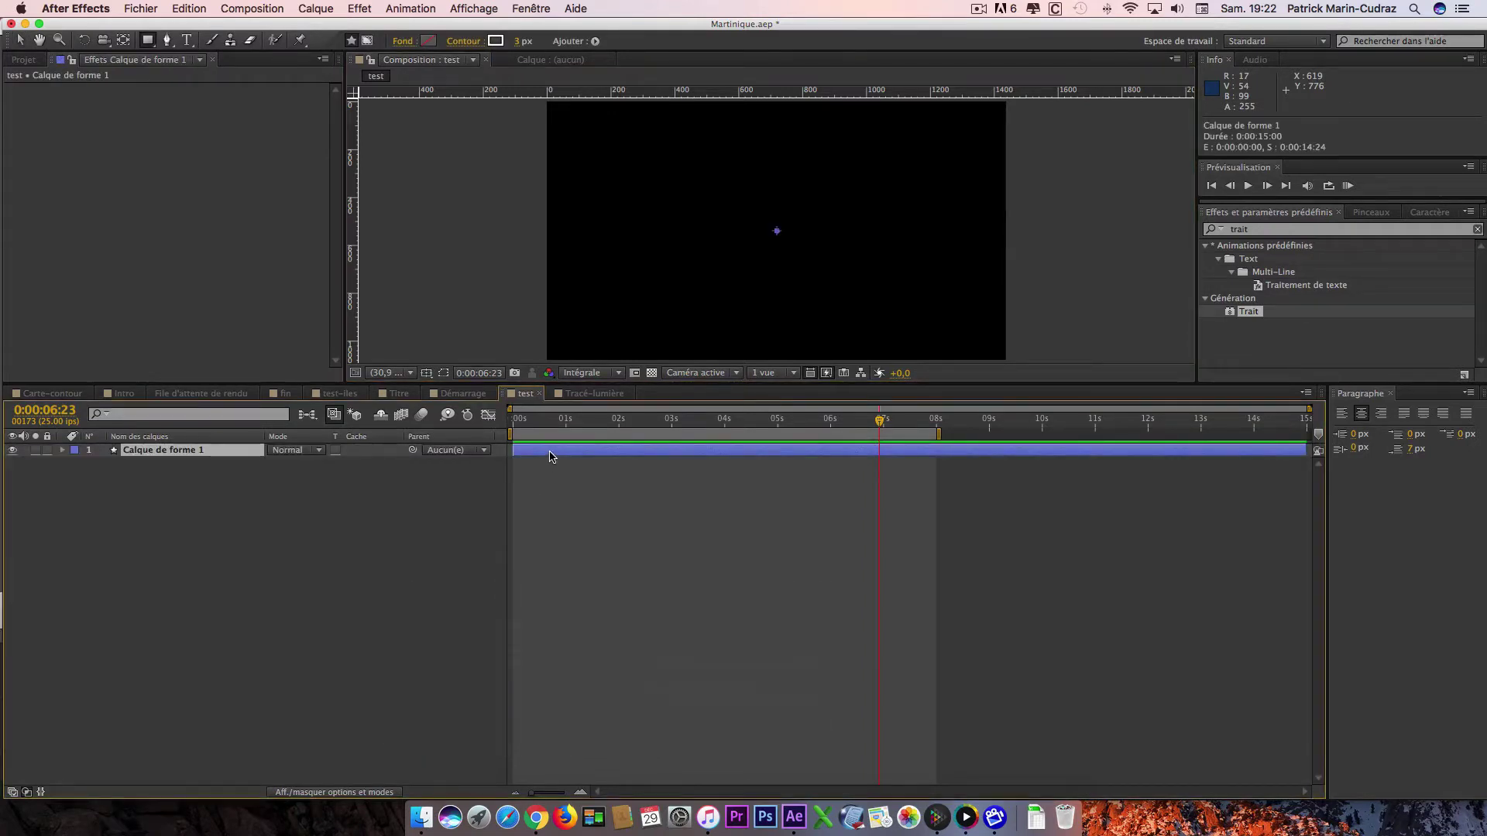
- Add the island outline as a mask on Calque de forme 1 and expand its mask properties
key("Return")
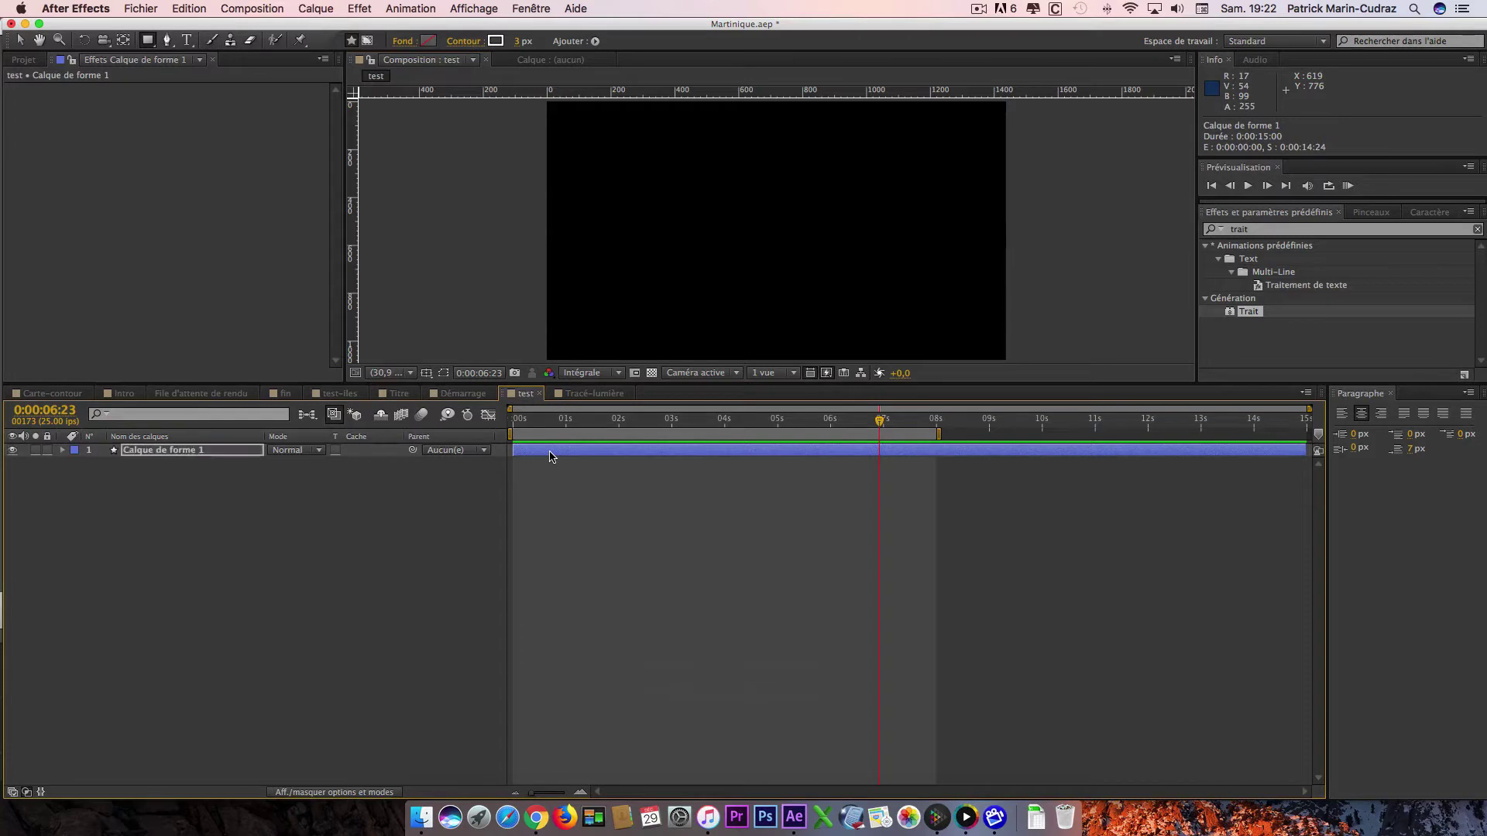
left_click(63, 450)
left_click(76, 477)
left_click(89, 491)
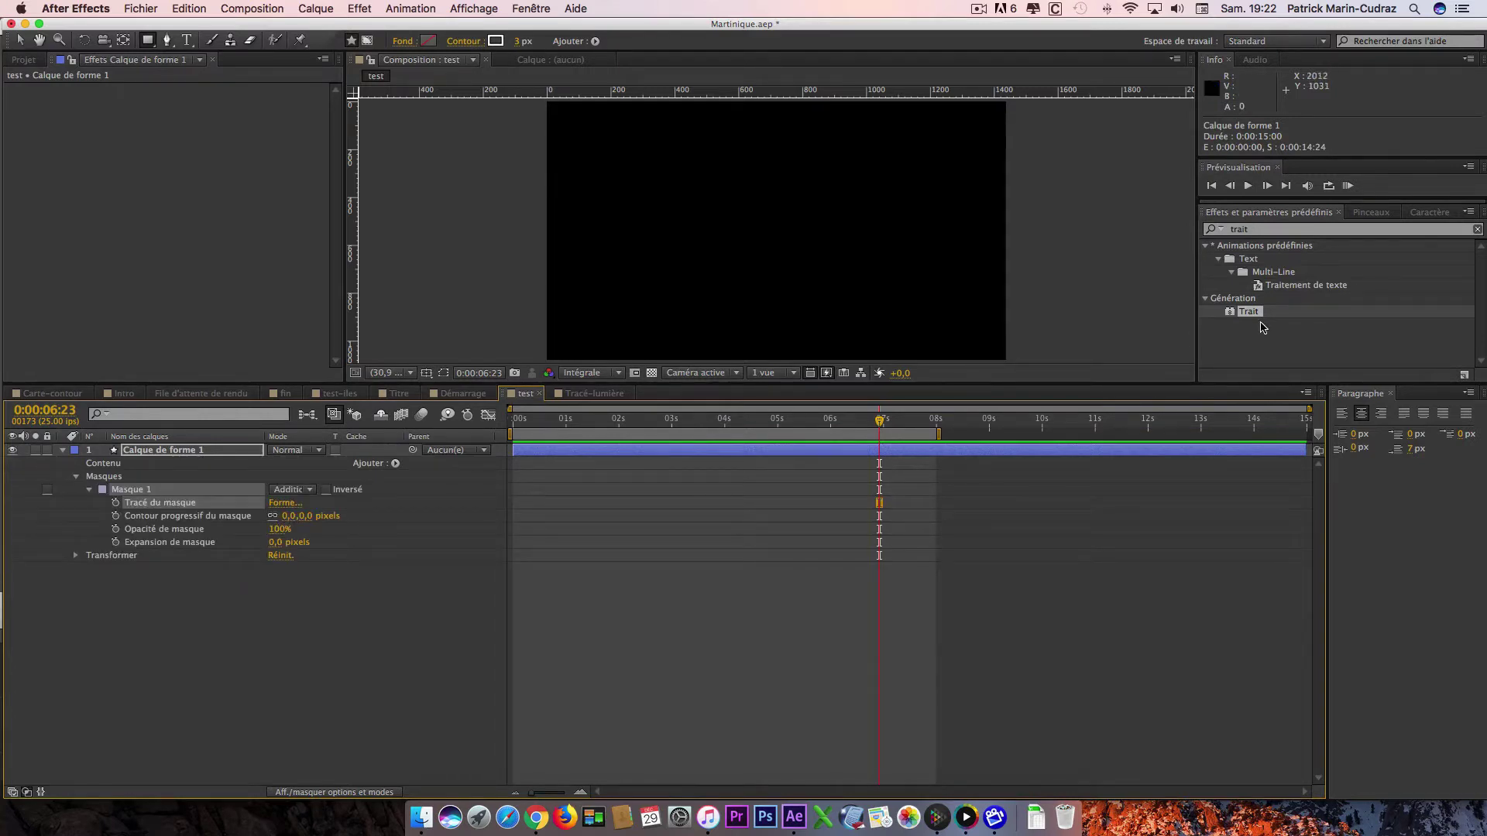
- Apply the Trait effect to the shape layer and set its Epaisseur to 4
left_click_drag(1252, 316, 768, 458)
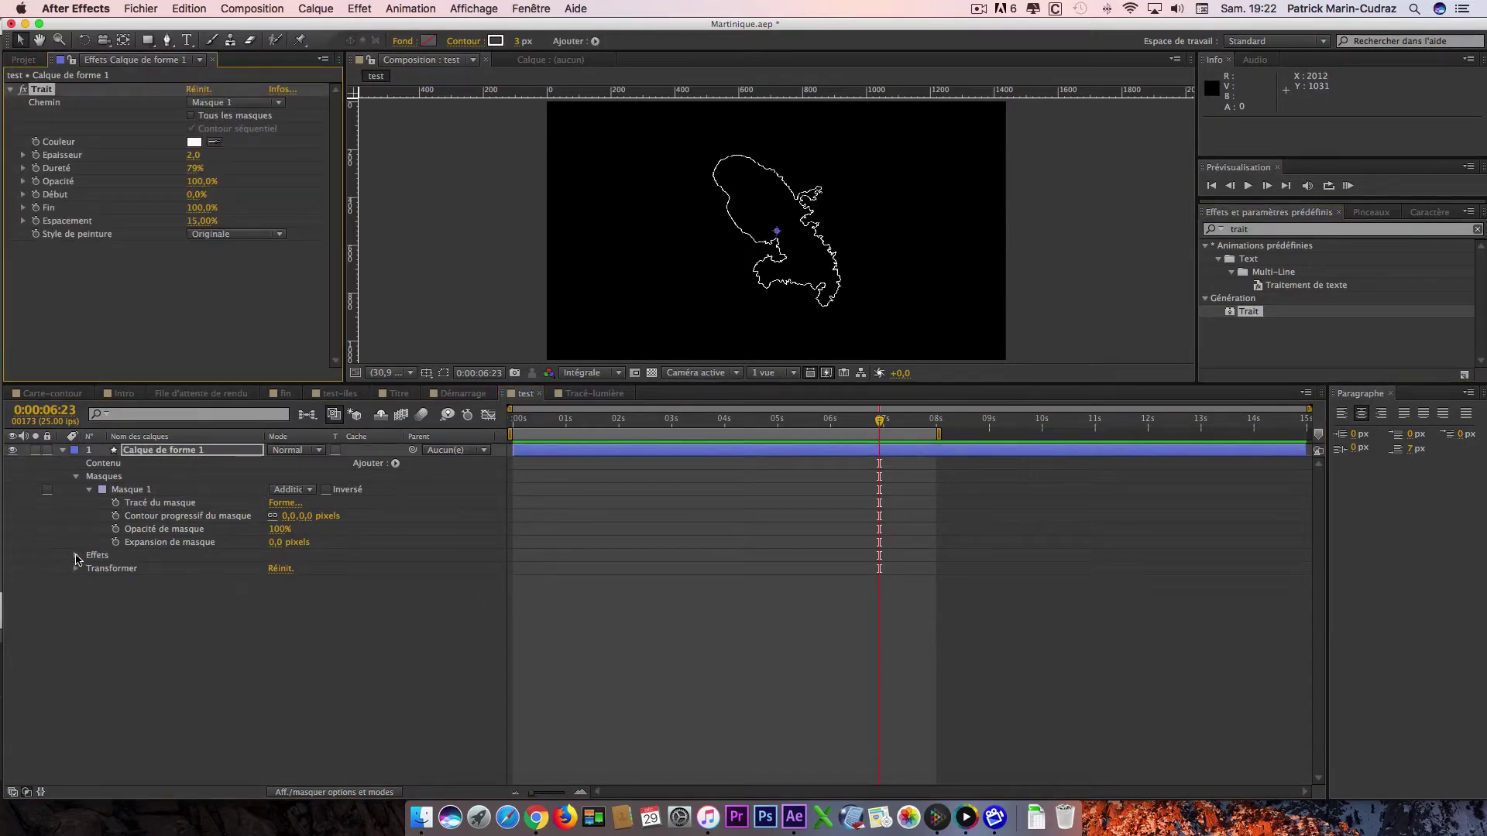
left_click(76, 556)
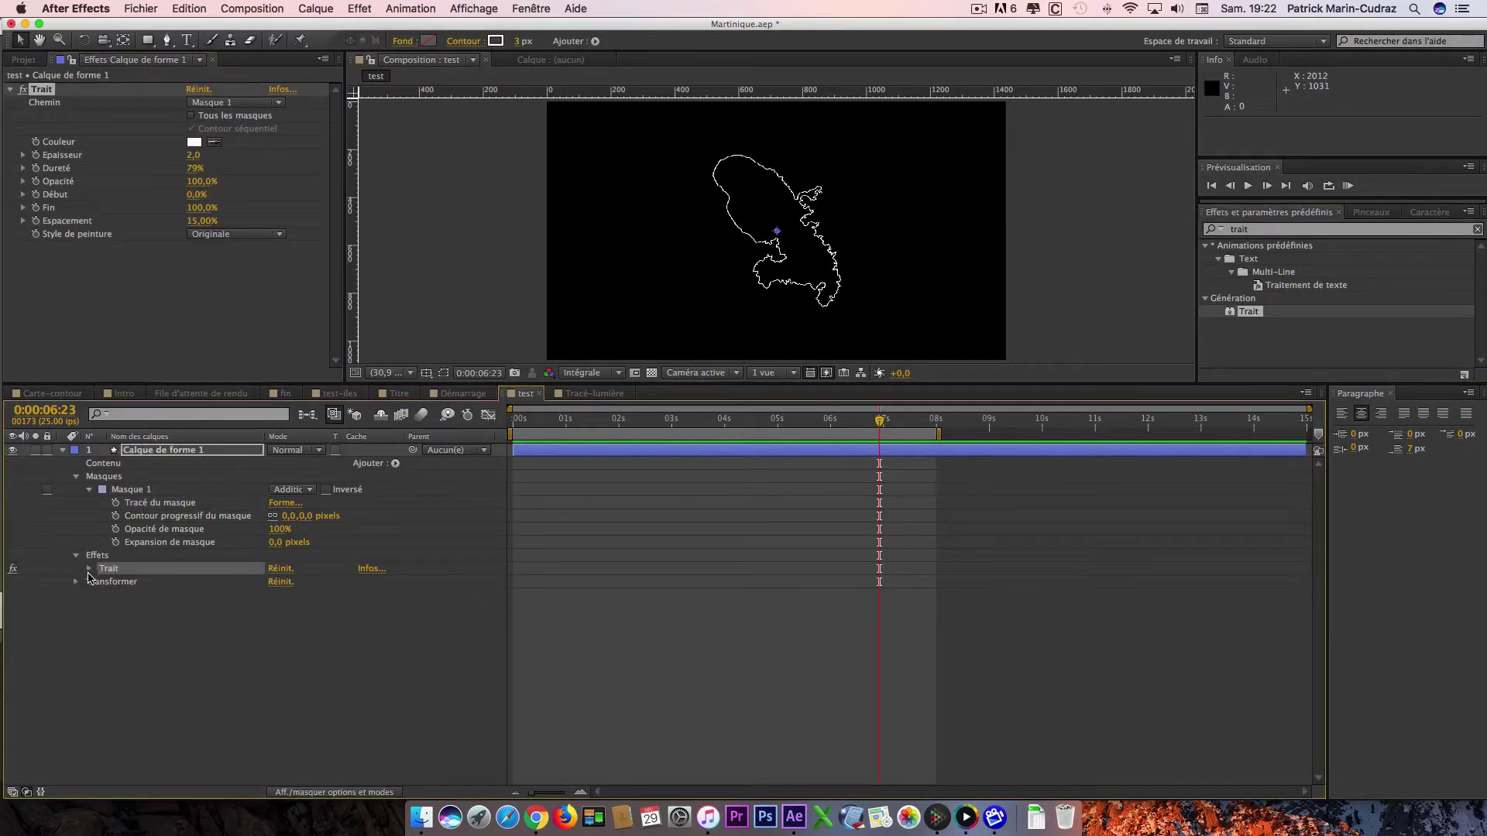
left_click(89, 570)
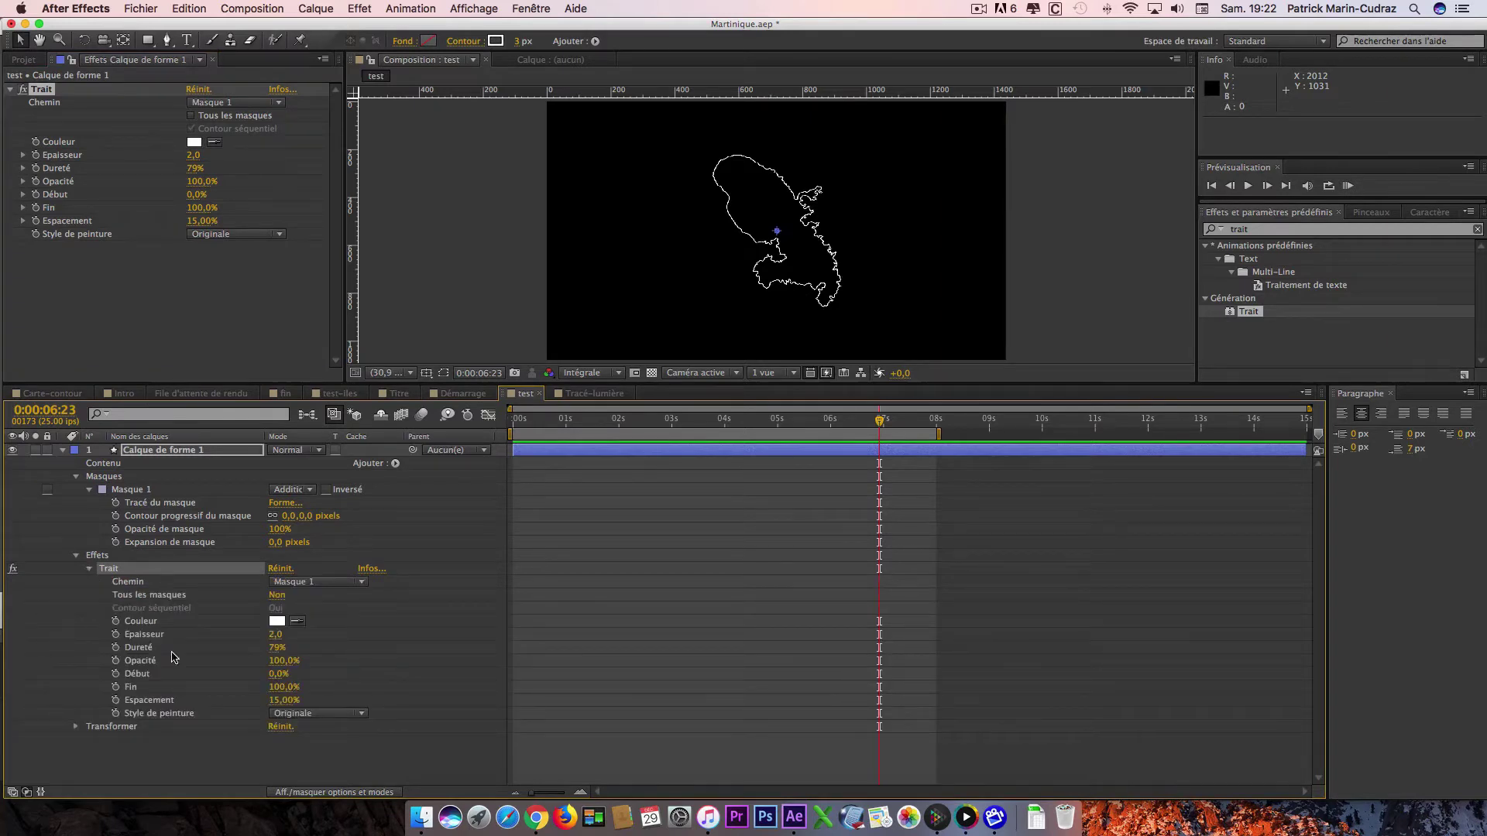
left_click(276, 635)
left_click(626, 619)
- Keyframe the Trait effect's Fin at 100% at the composition's start and again at 0:00:05:01
key("Home")
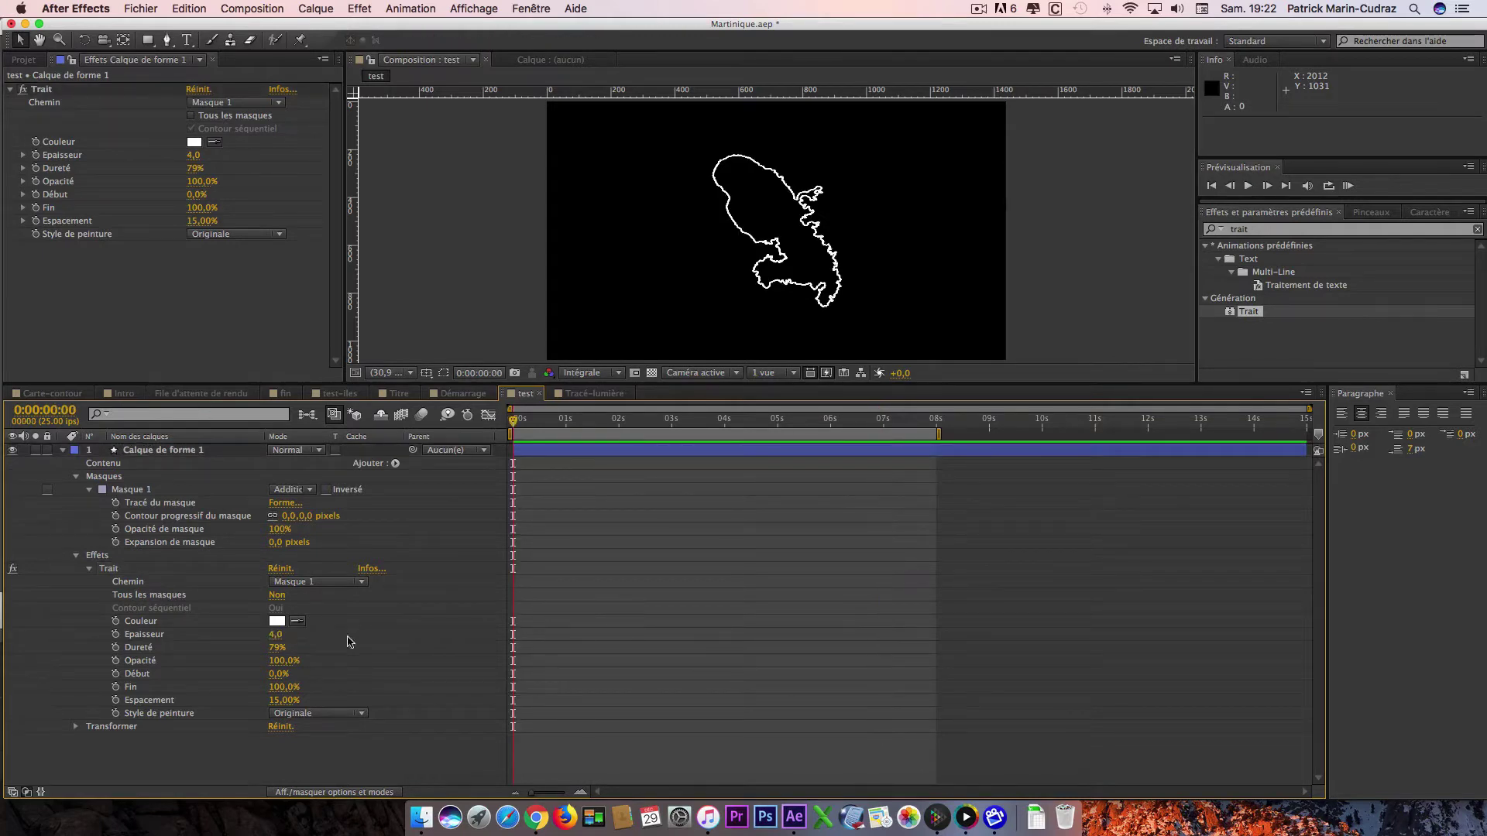
left_click(115, 674)
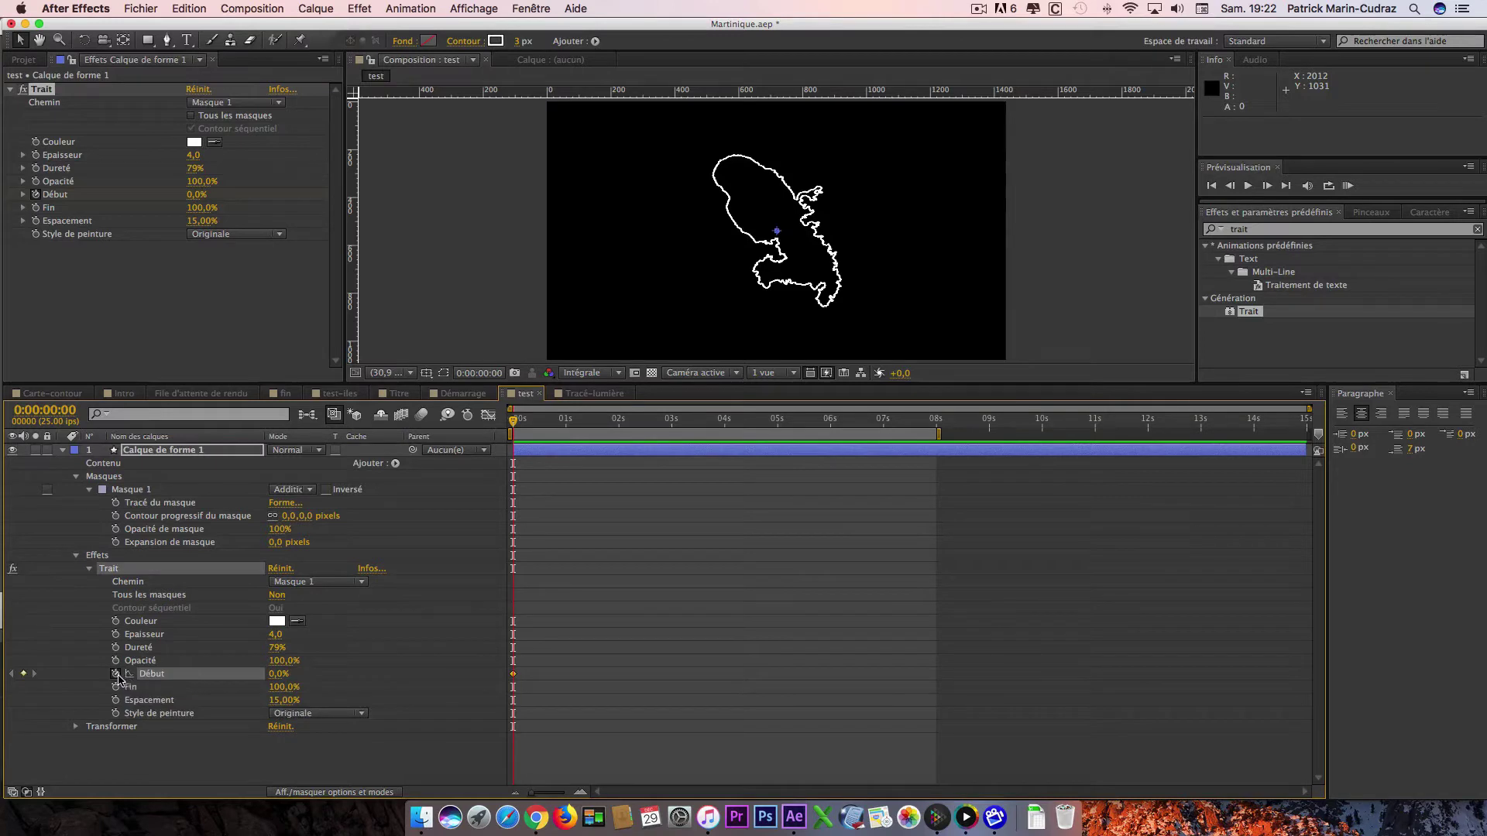
left_click(116, 674)
left_click(116, 687)
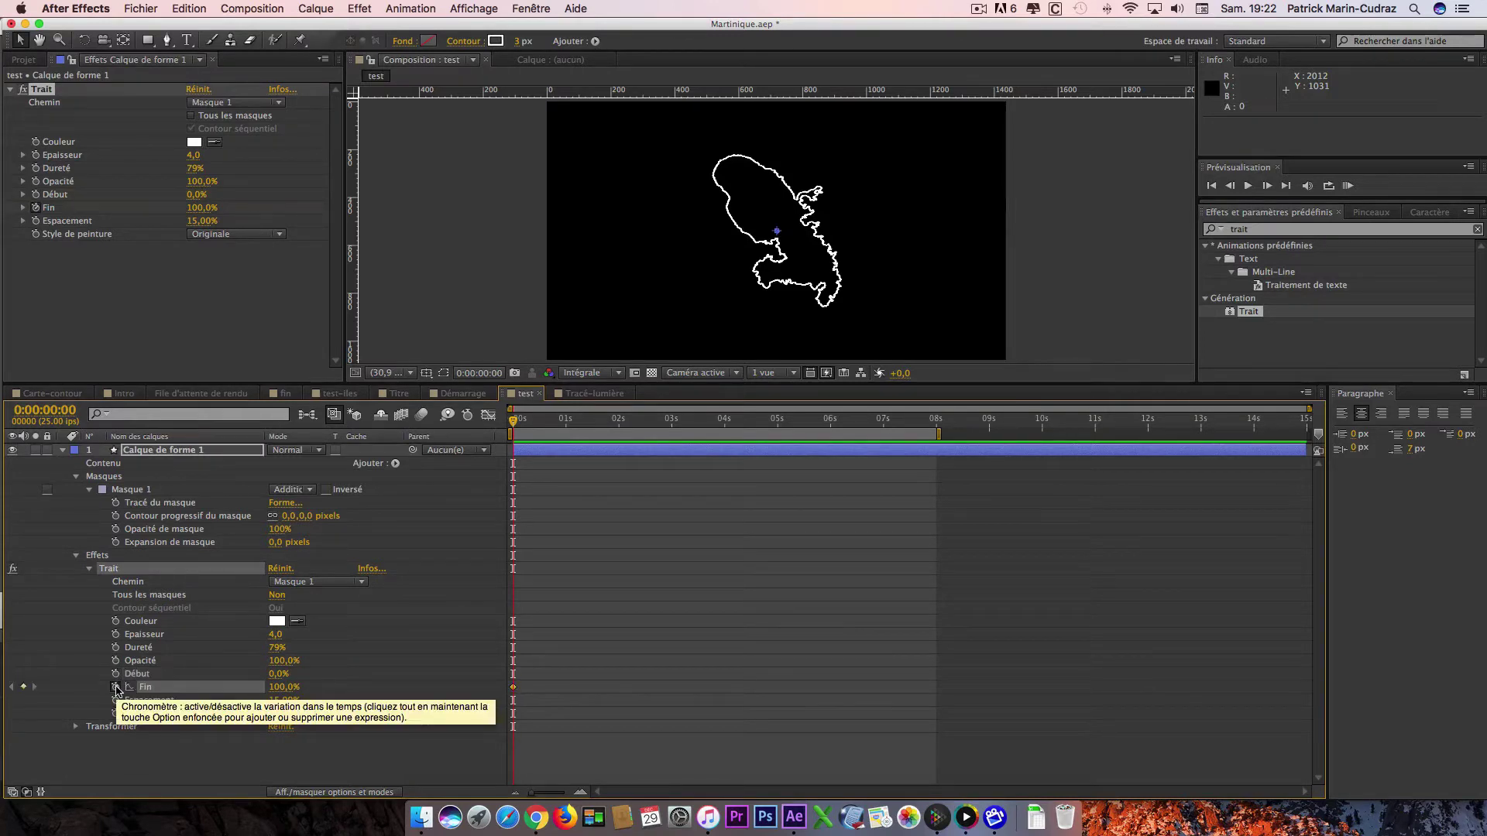
left_click_drag(515, 424, 779, 422)
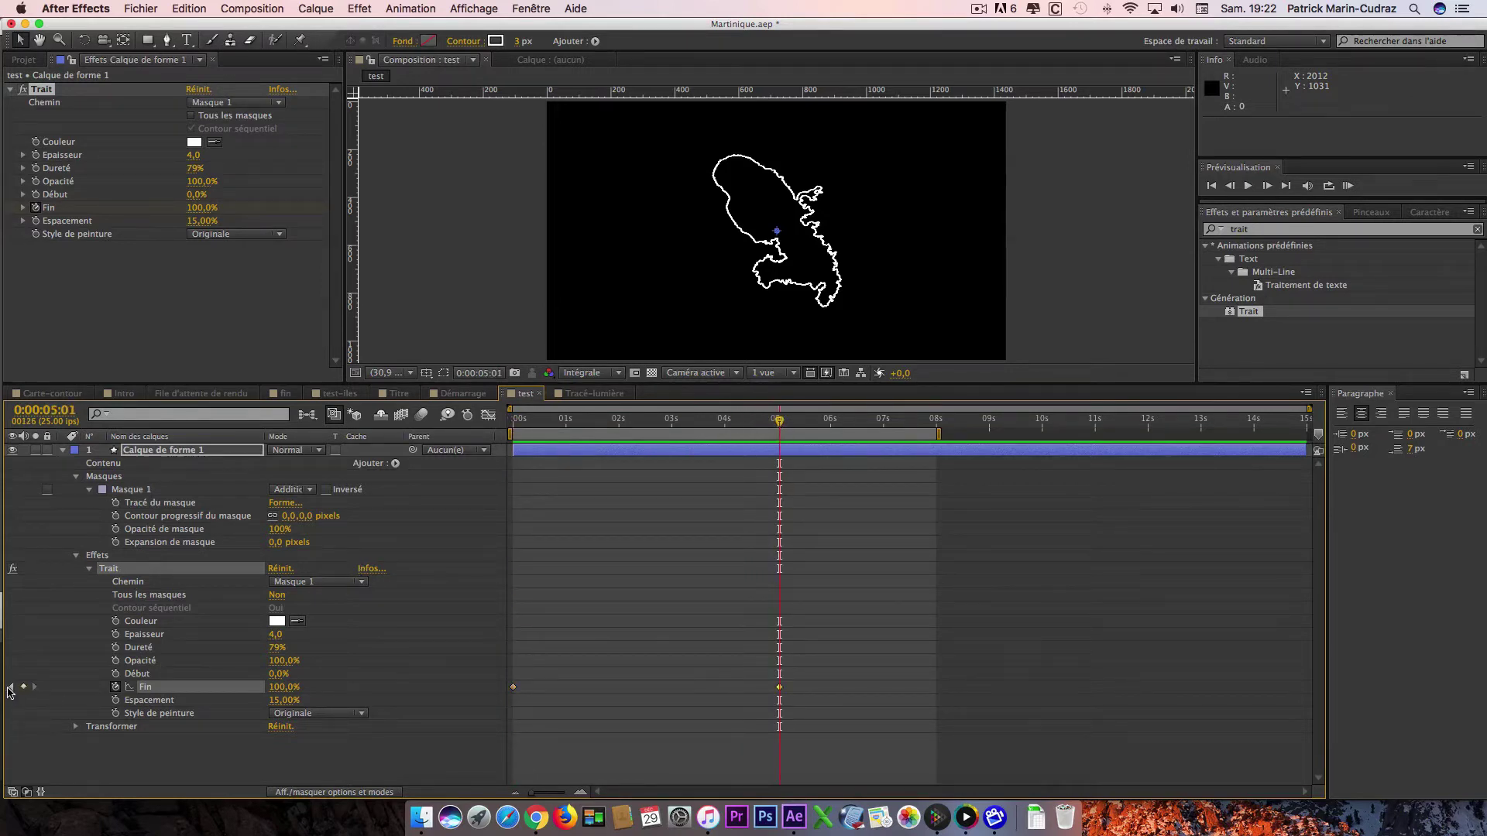
- Set the first Fin keyframe to 0% and scrub through the outline's drawing animation
left_click(11, 687)
left_click(280, 687)
key("Return")
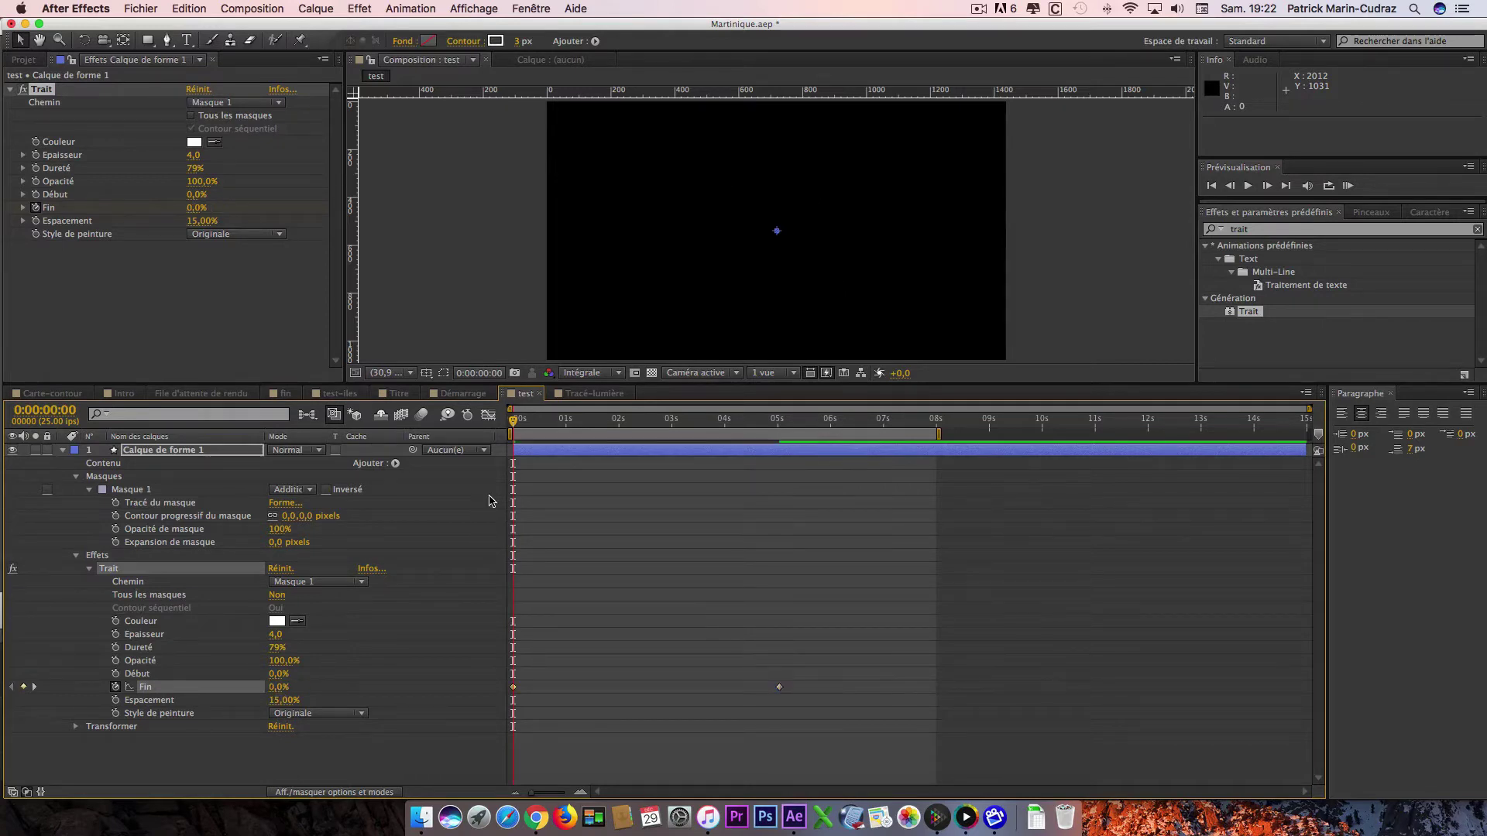
left_click_drag(515, 423, 779, 432)
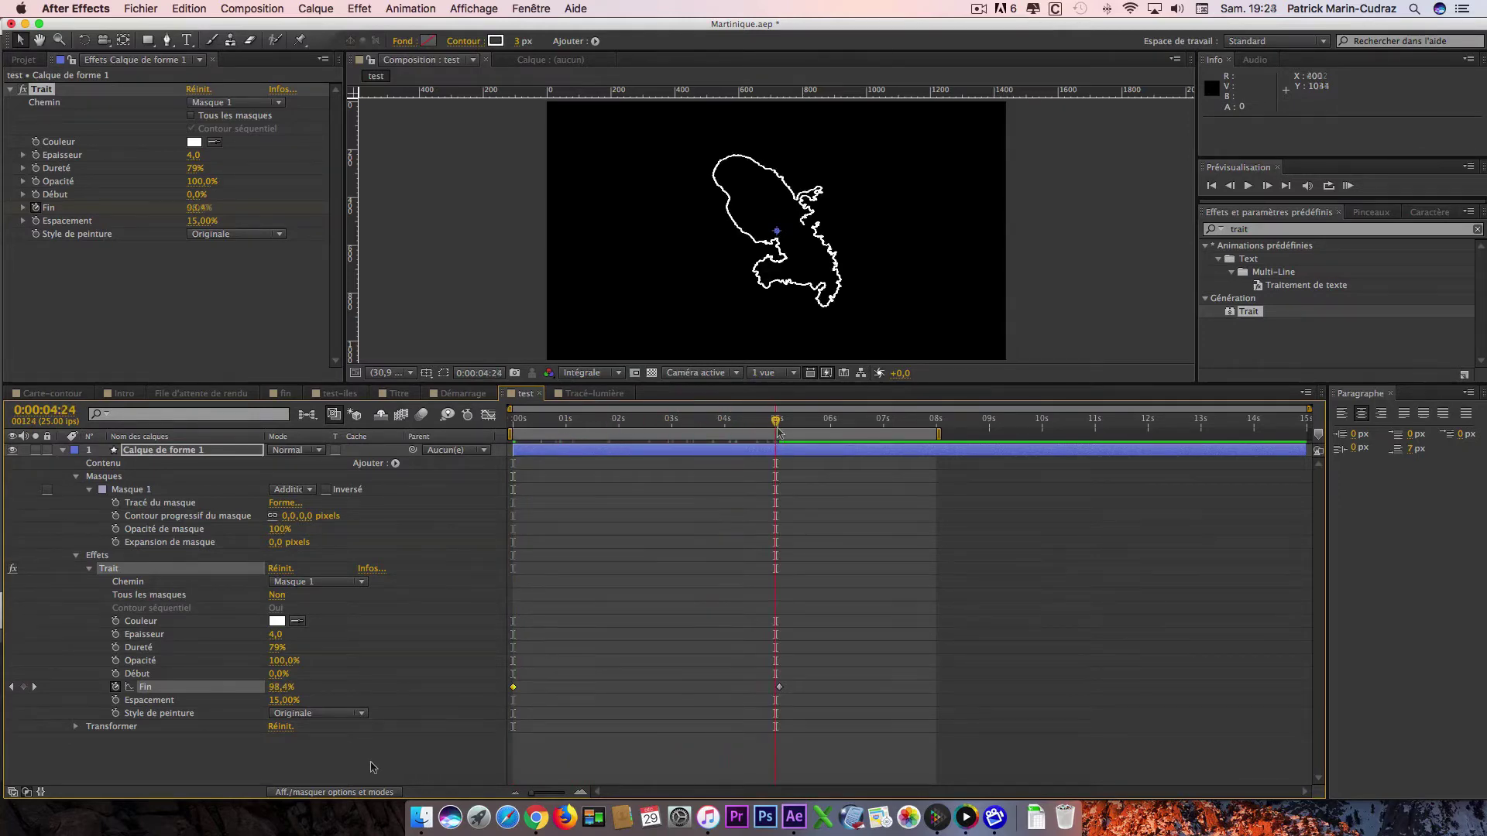
- Create a Ponctuelle light named Point with an intensity of 50%
left_click(373, 766)
right_click(372, 765)
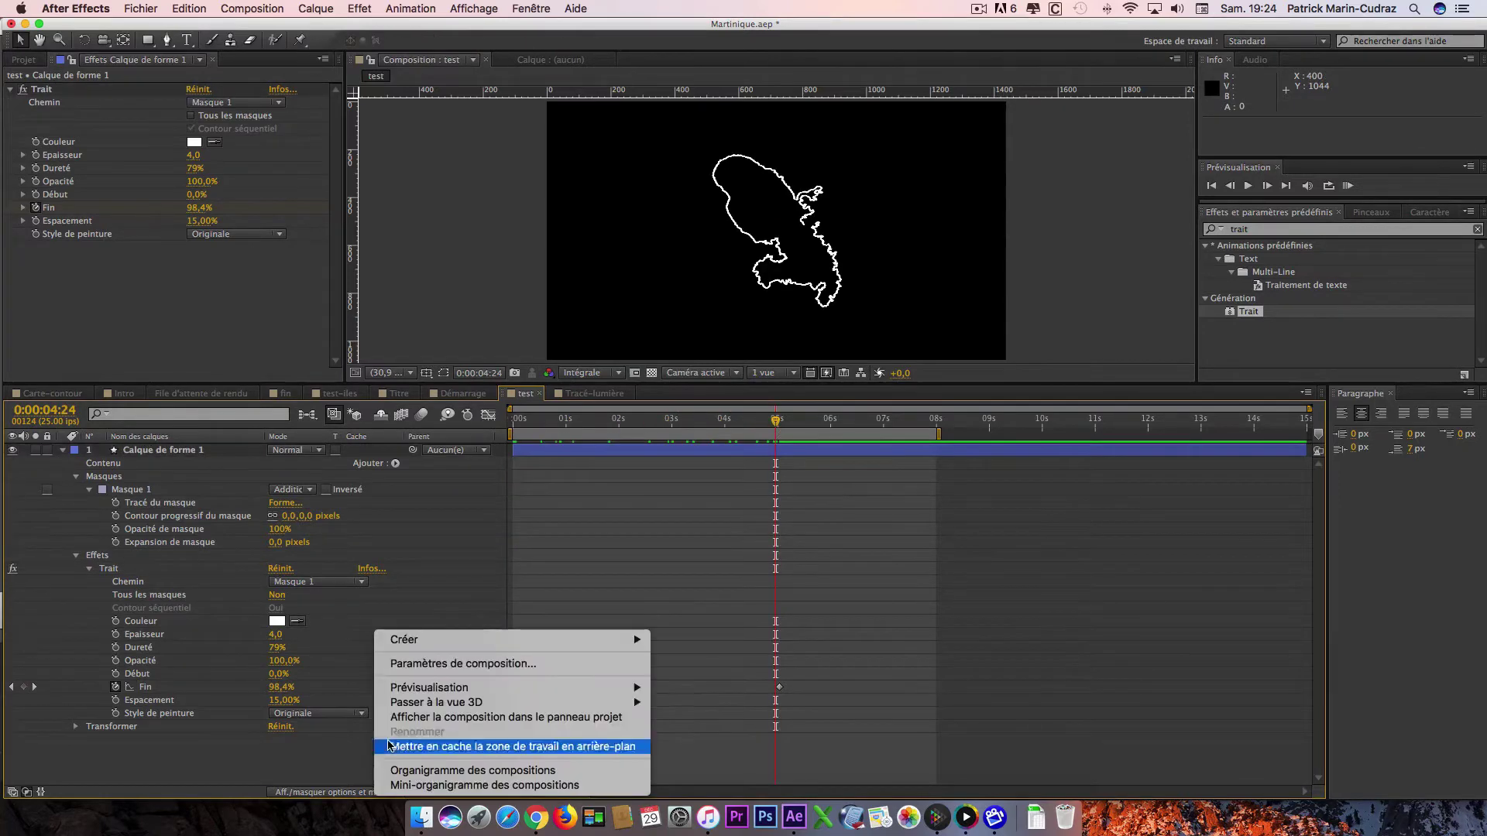
mouse_move(443, 641)
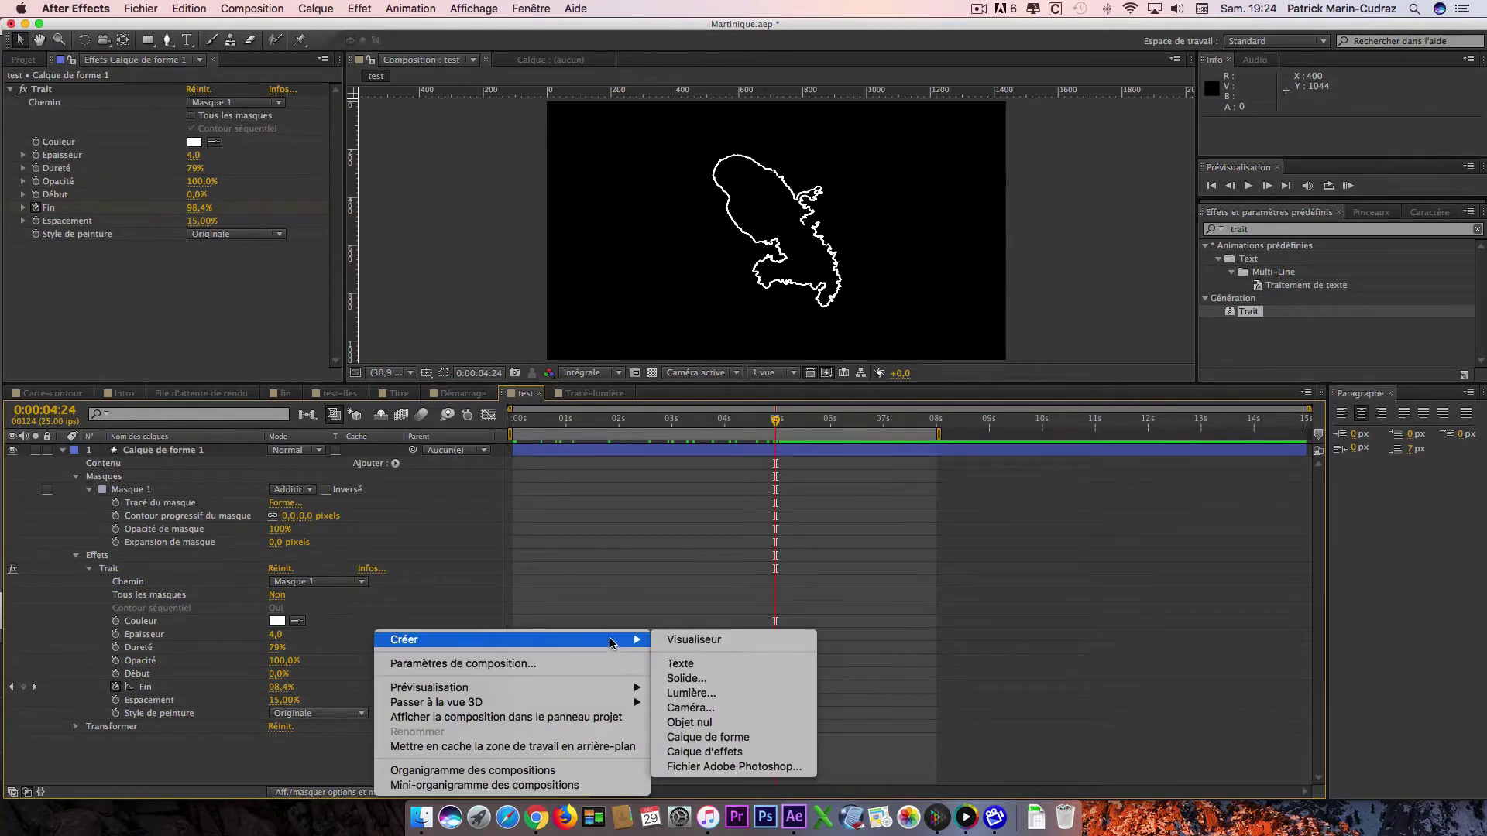
left_click(685, 694)
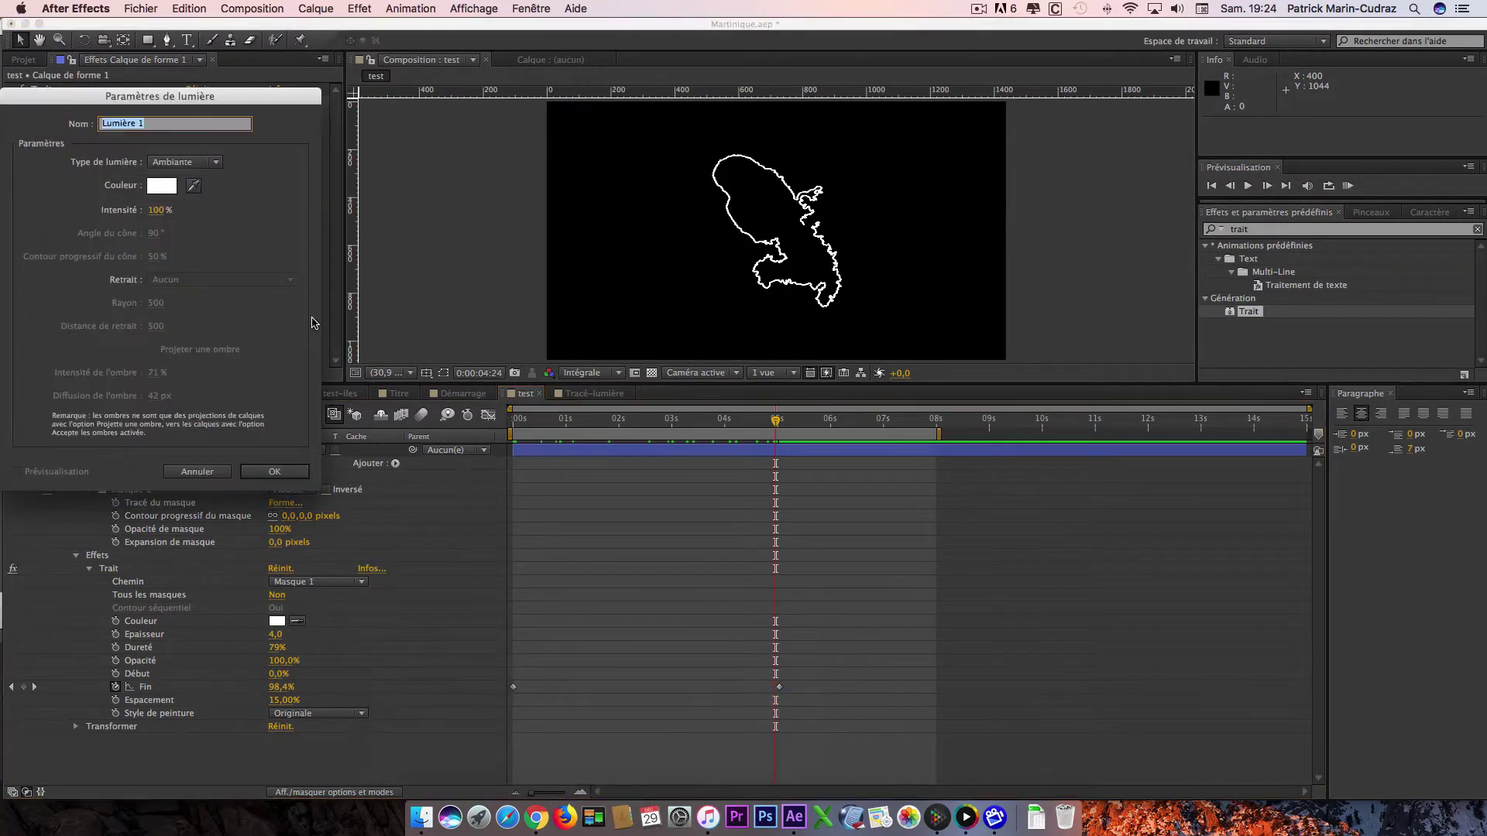
left_click(216, 162)
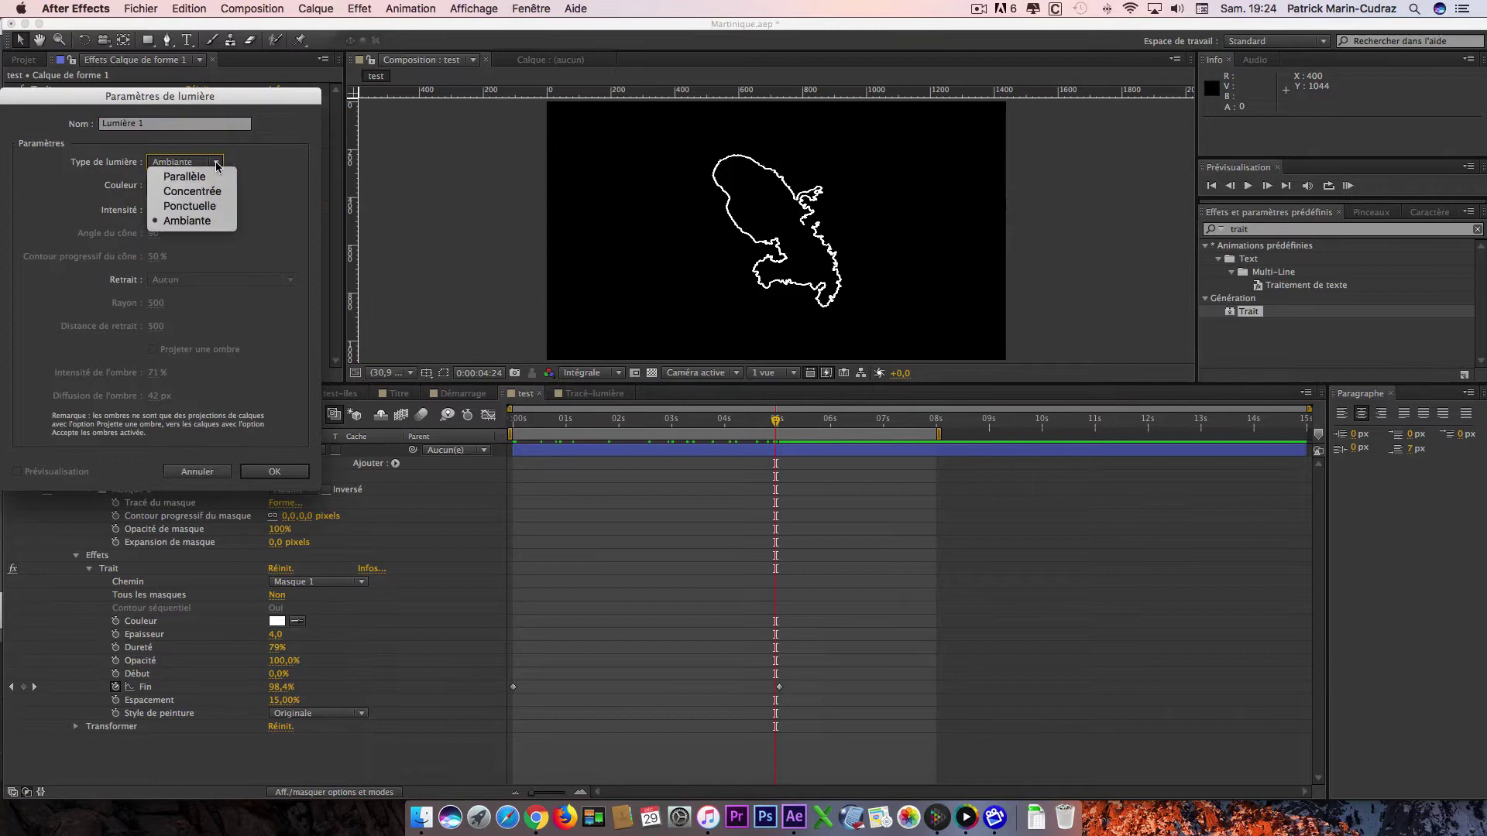
left_click(203, 208)
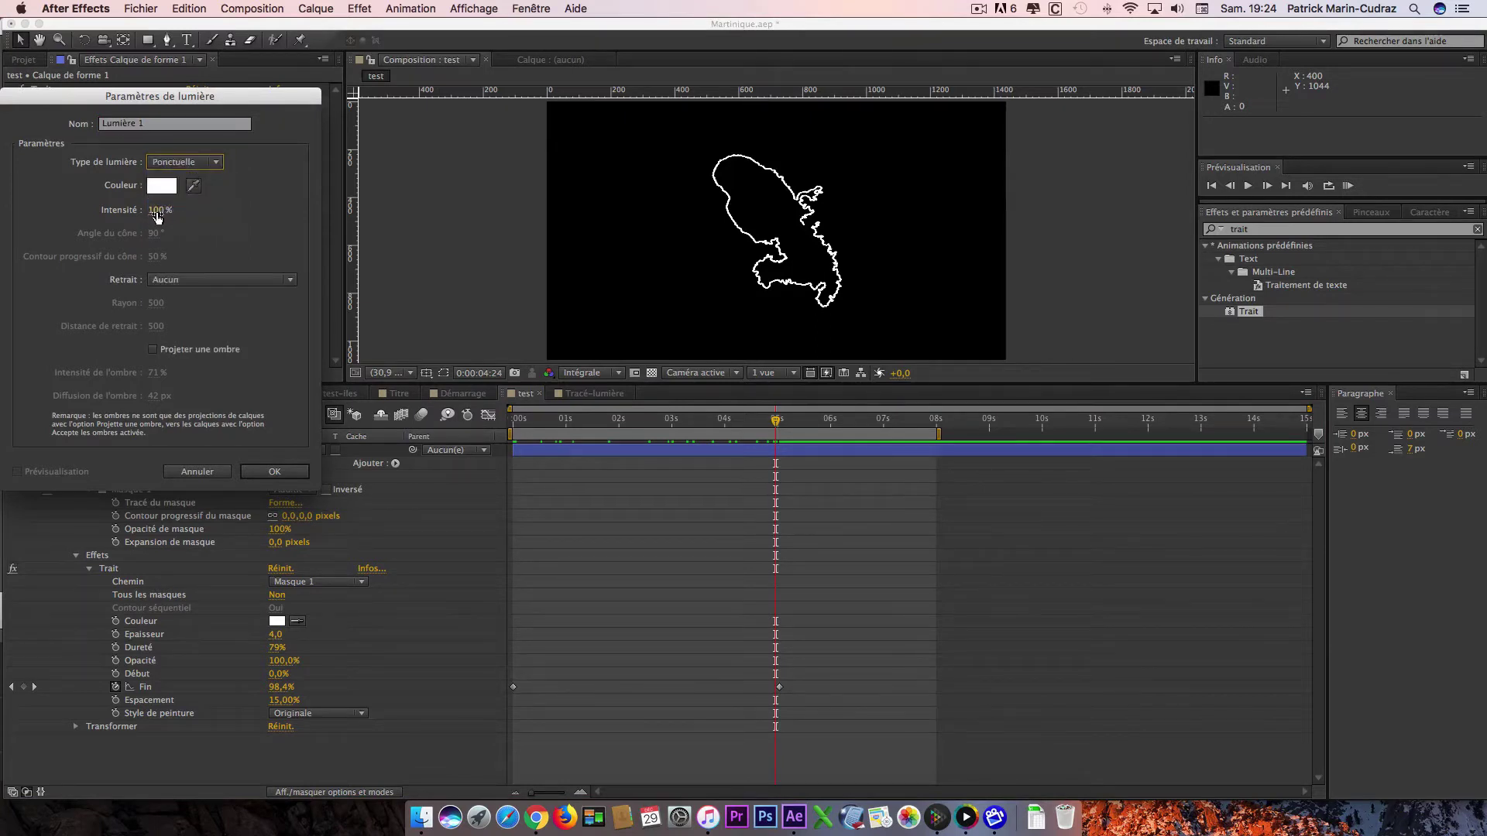
left_click(157, 213)
type("50")
key("Return")
left_click(164, 124)
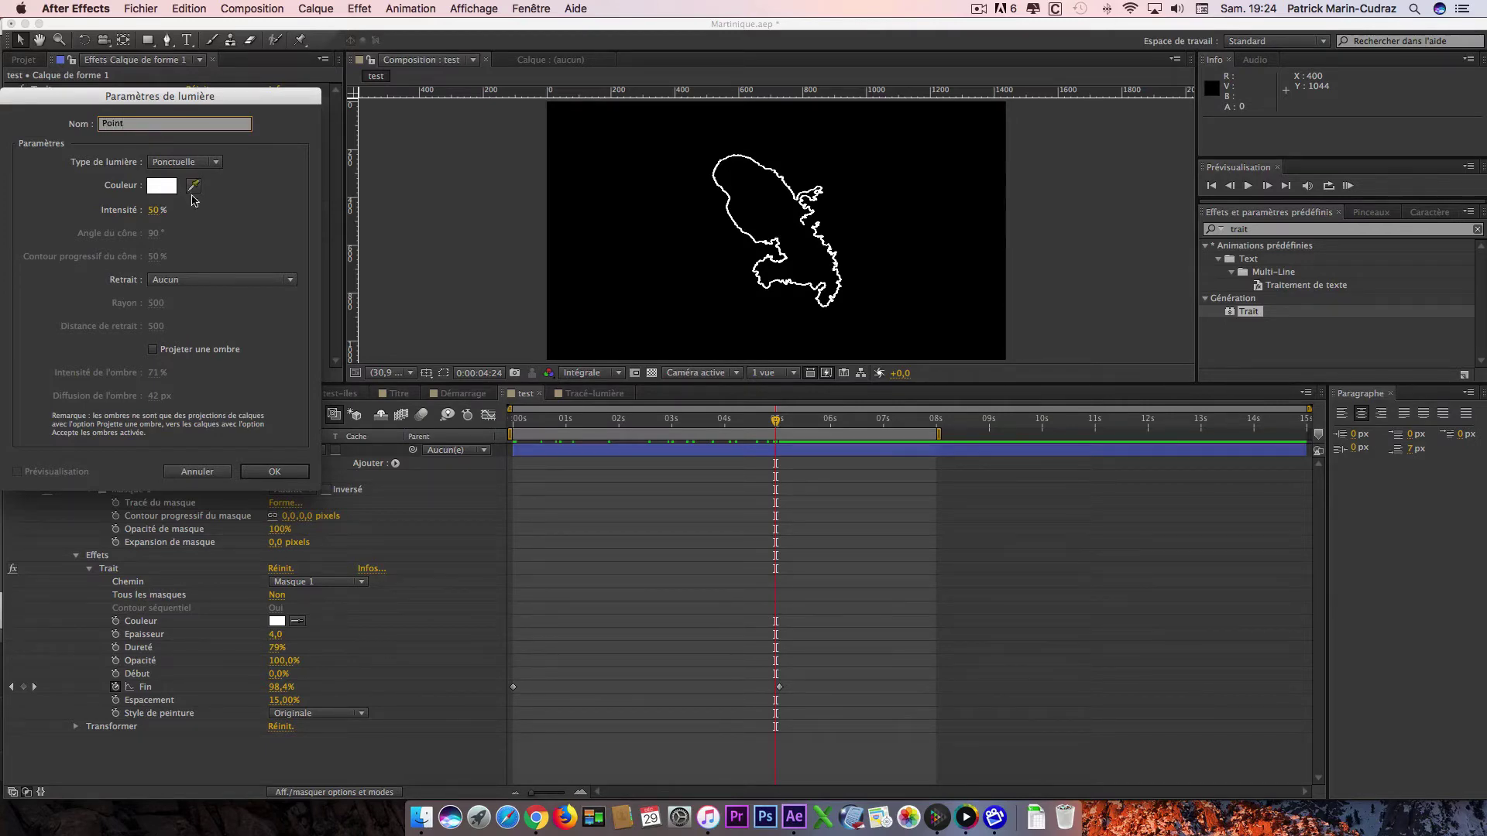
left_click(276, 472)
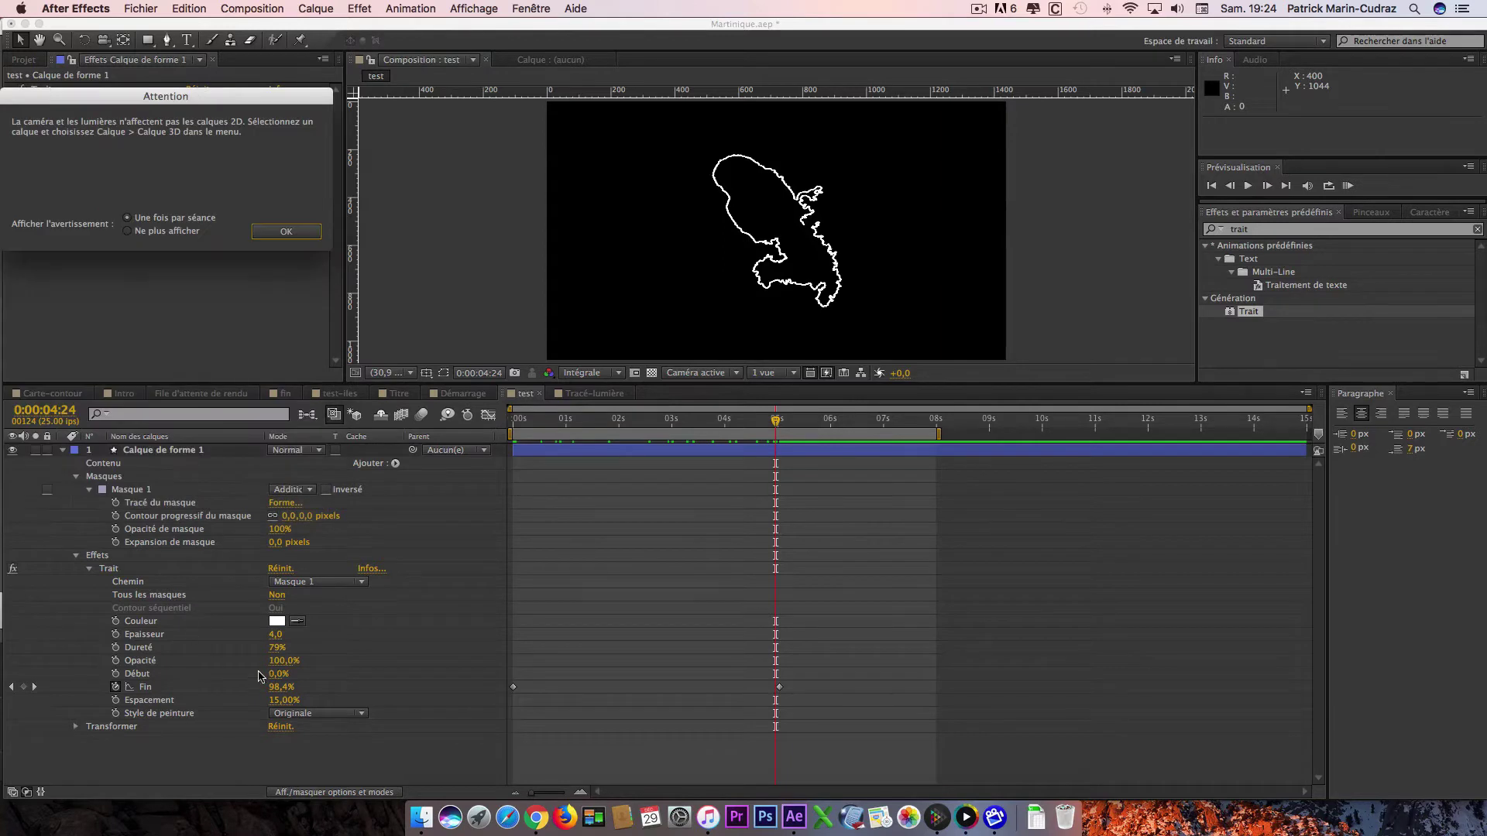
left_click(286, 231)
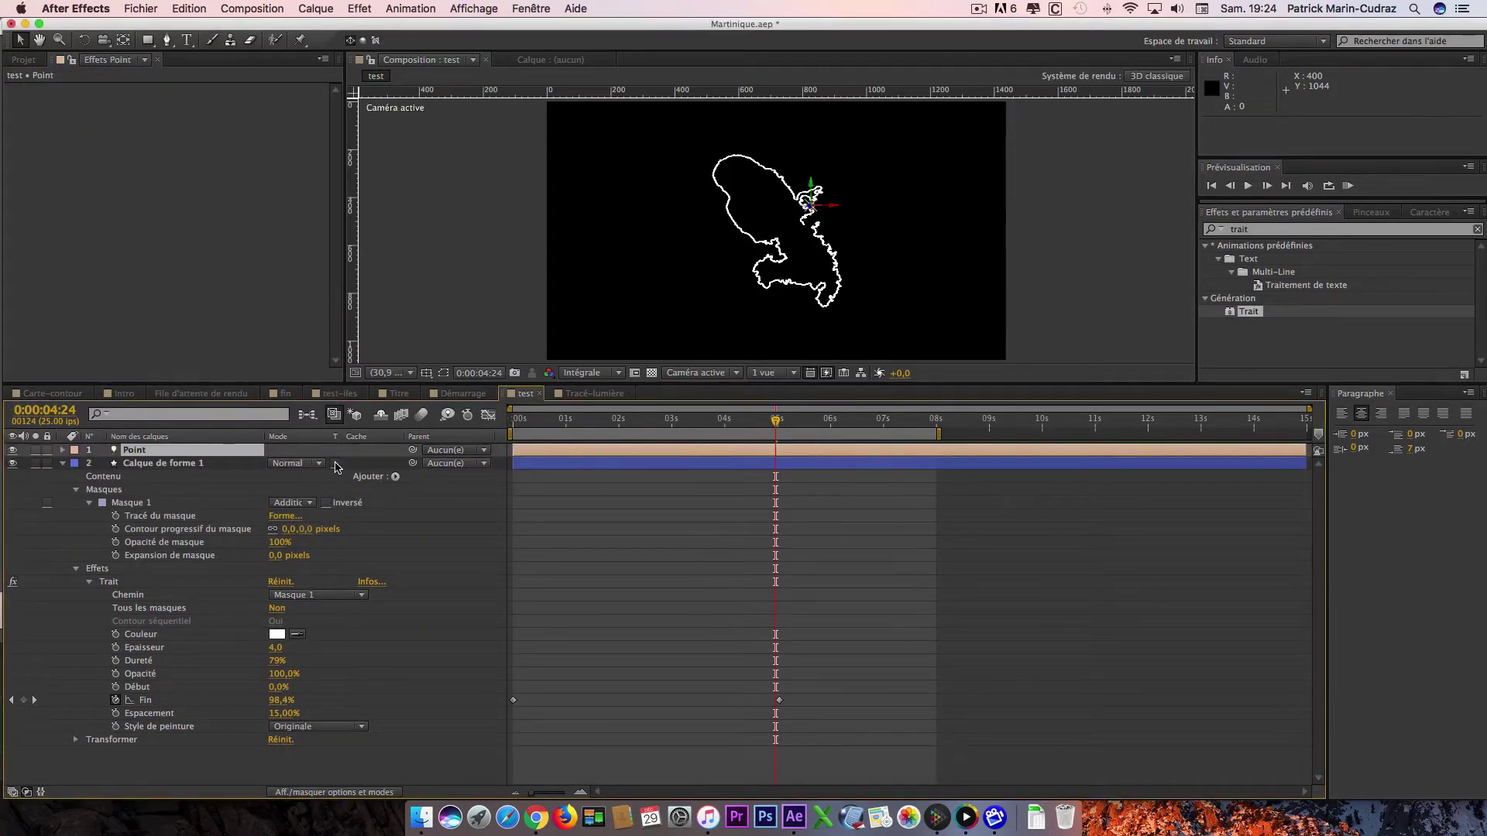
- Show the layer switches and make Calque de forme 1 a 3D layer
left_click(335, 463)
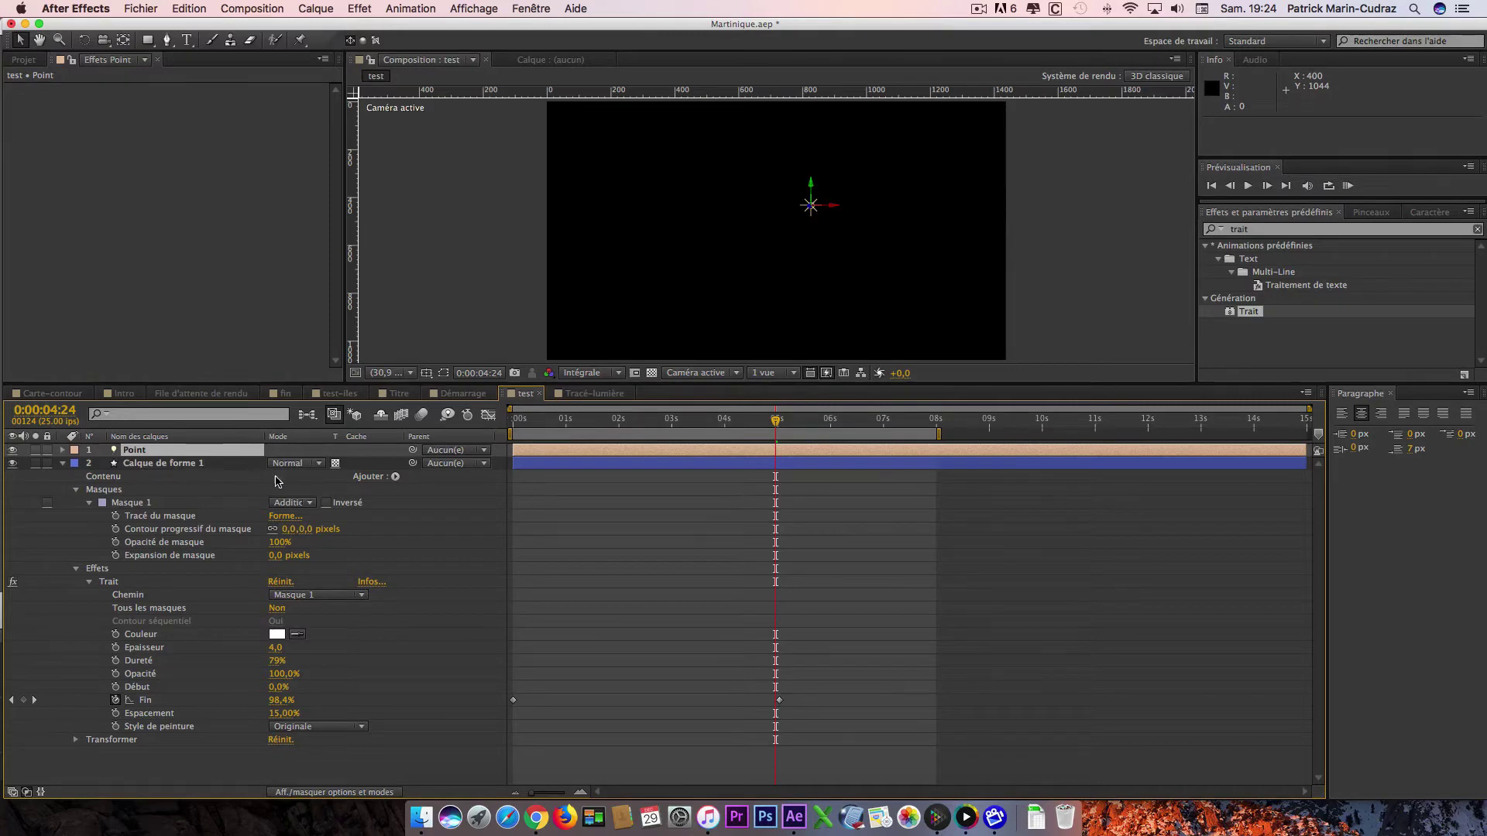
left_click(334, 463)
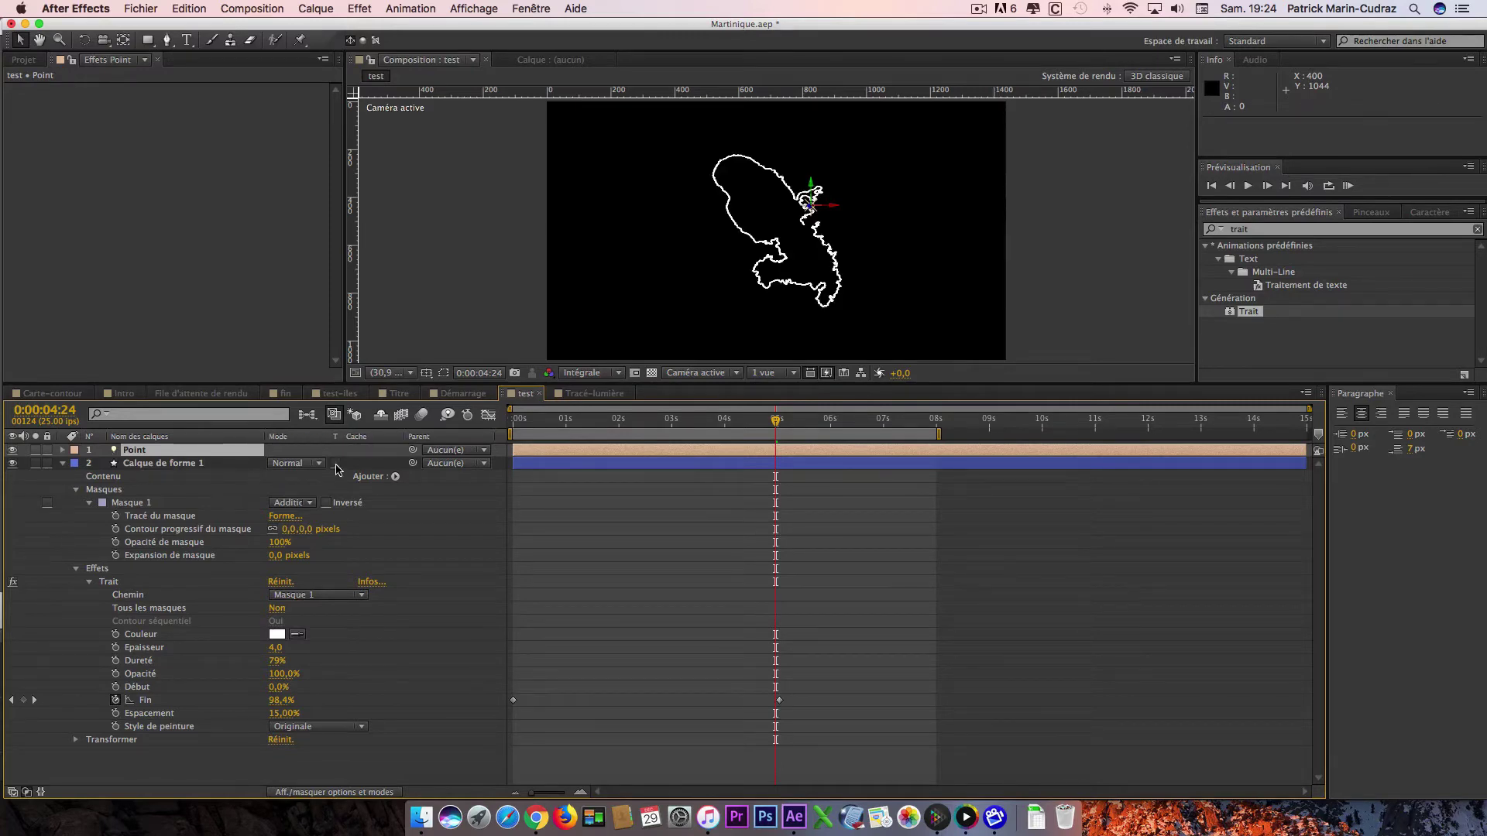
left_click(27, 792)
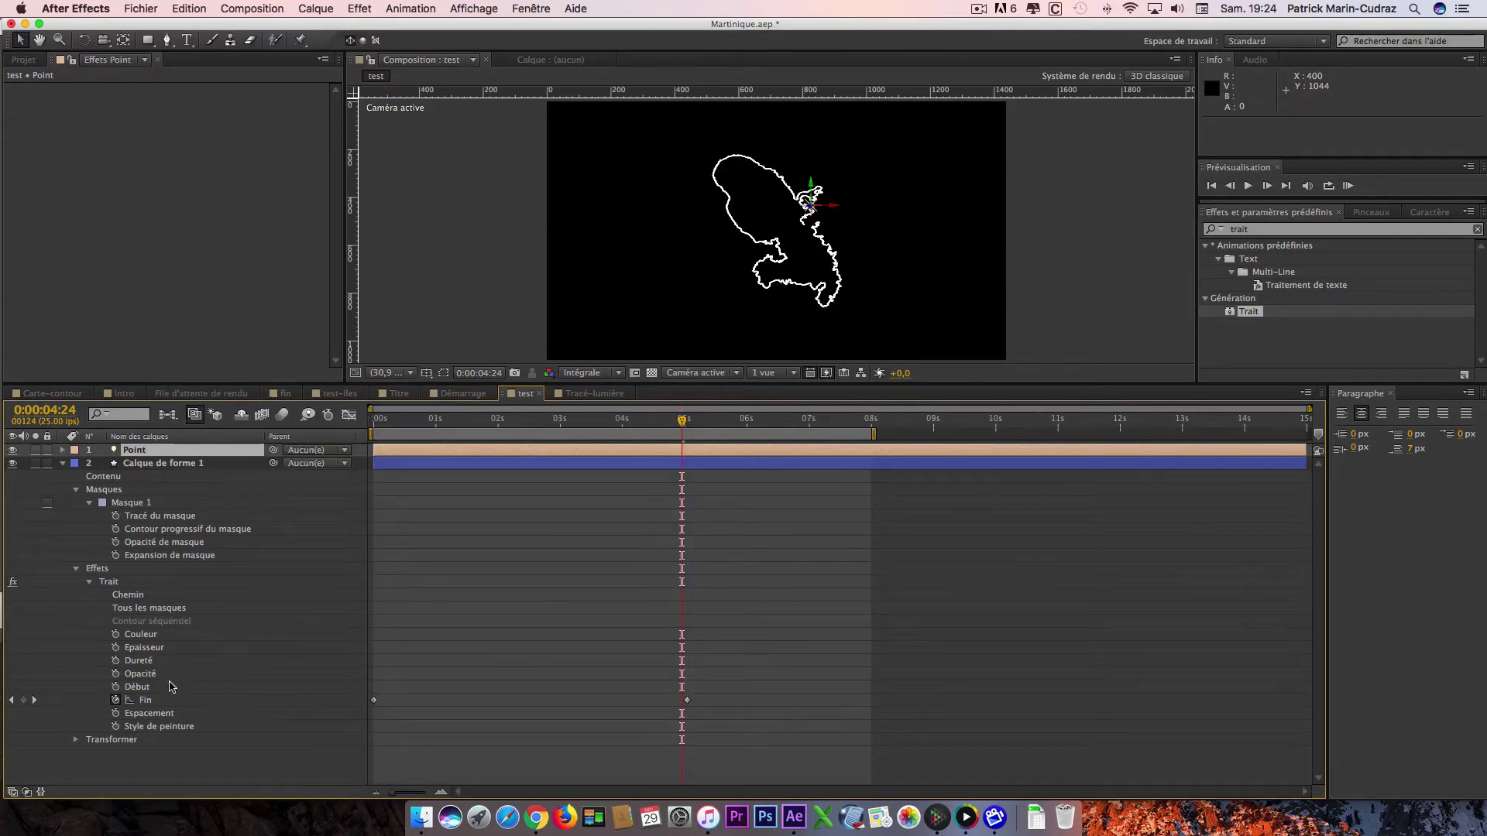
left_click(14, 792)
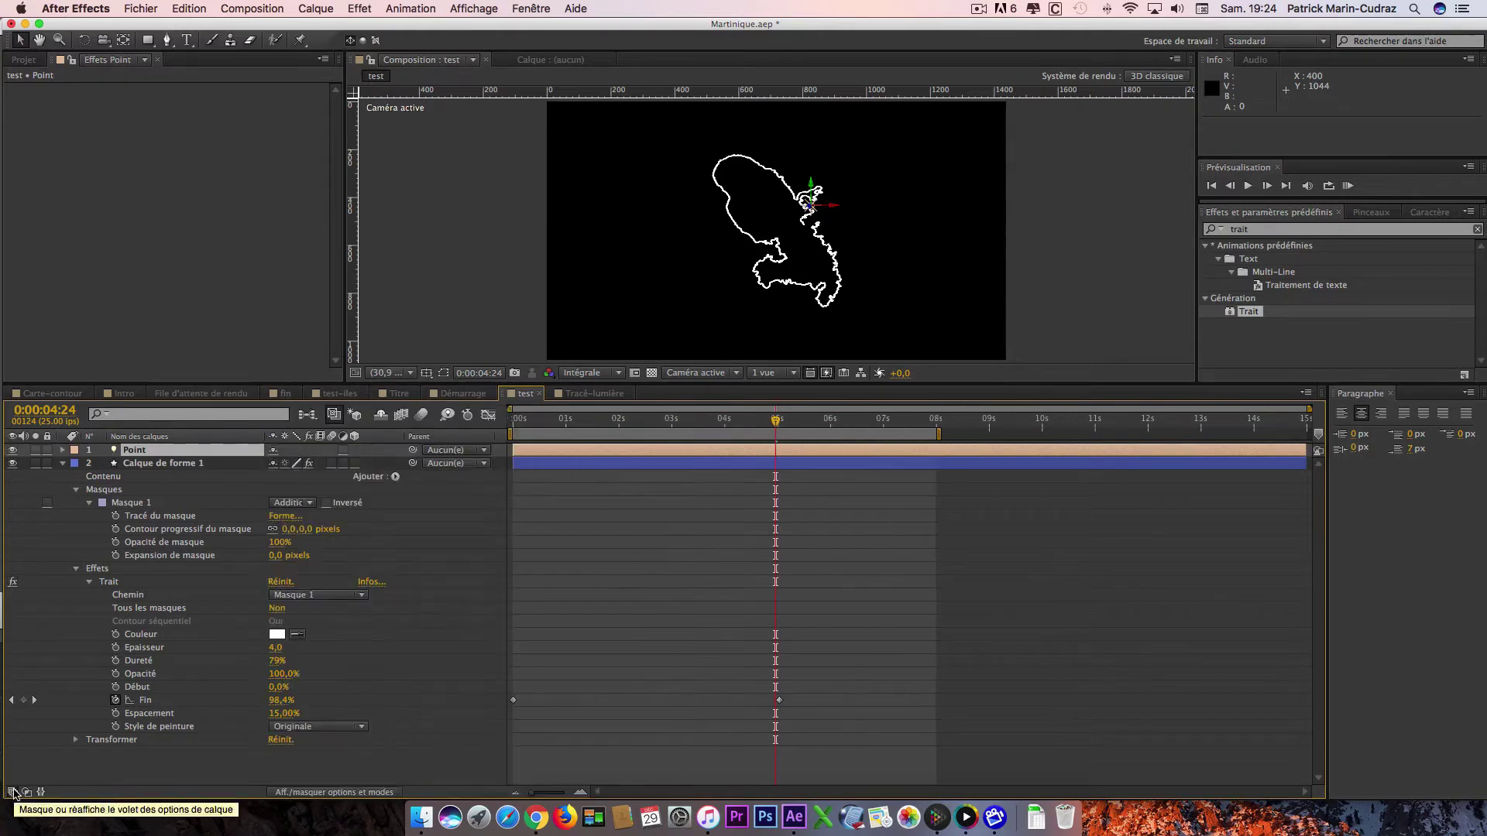
left_click(354, 463)
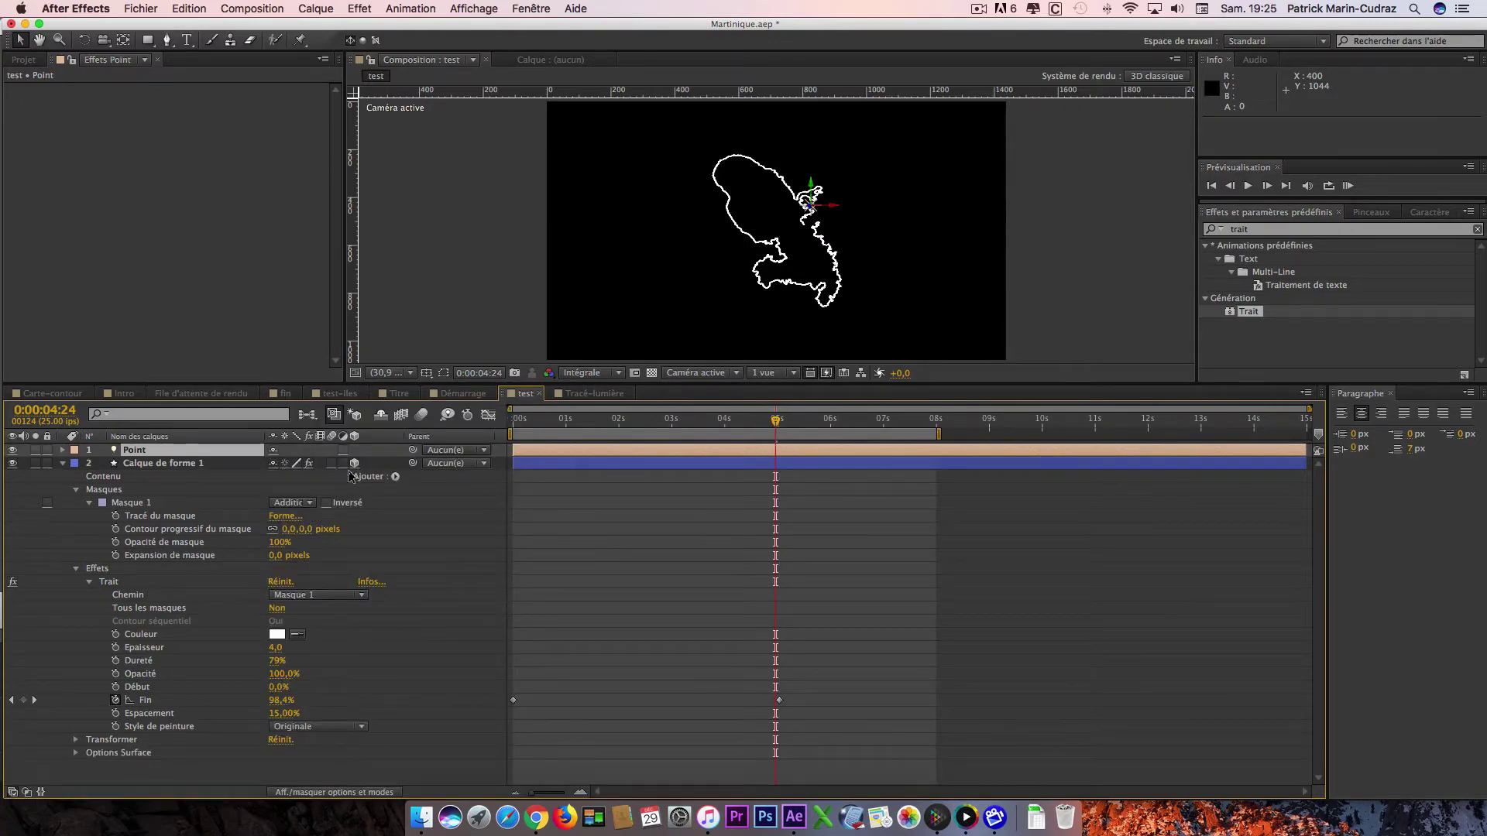
- Create an Ambiante light with 100% intensity, keeping its default name, and select the shape layer
left_click(250, 776)
right_click(251, 776)
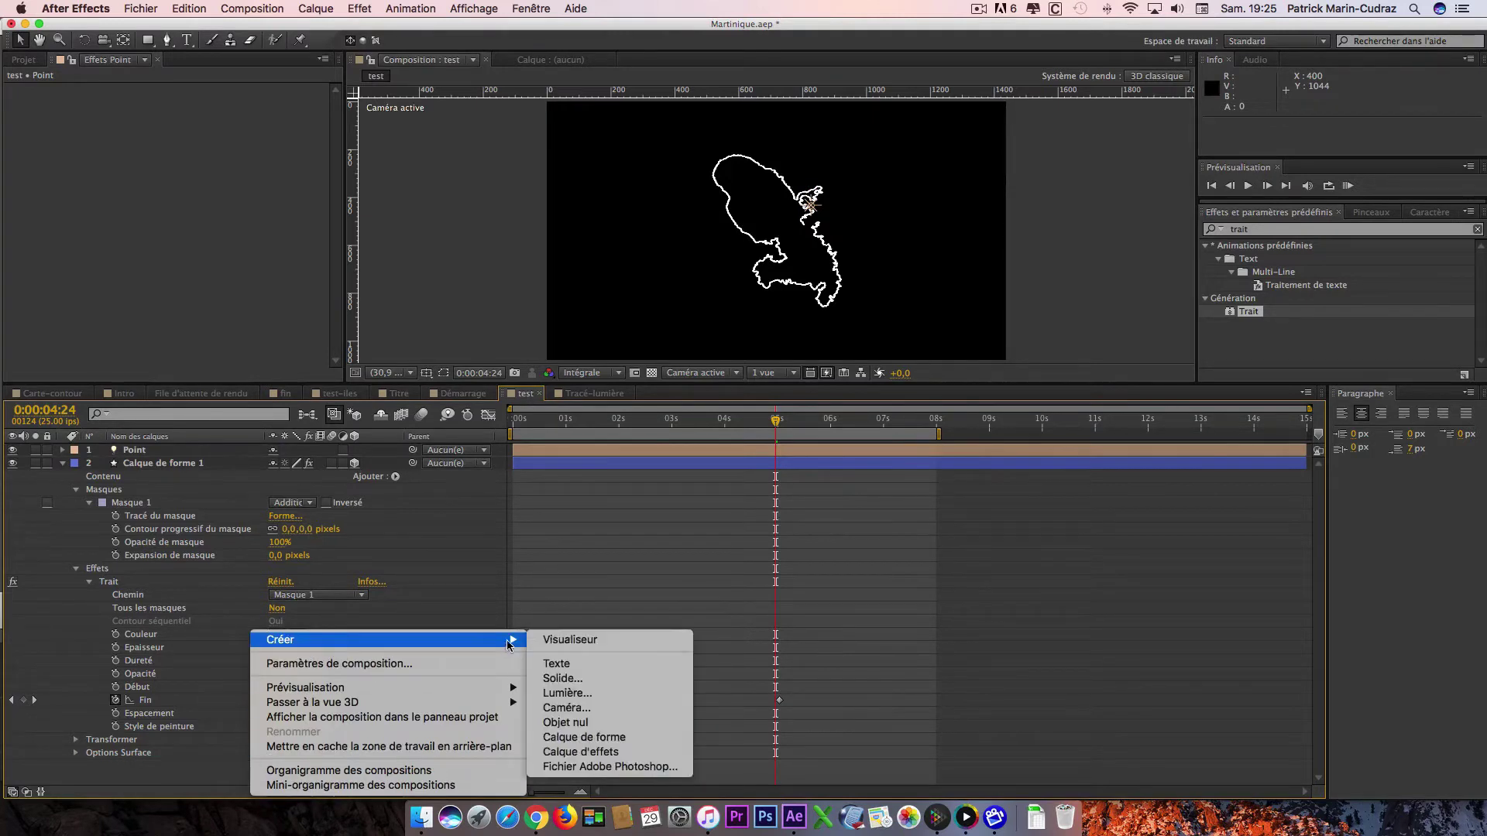
mouse_move(507, 643)
left_click(582, 693)
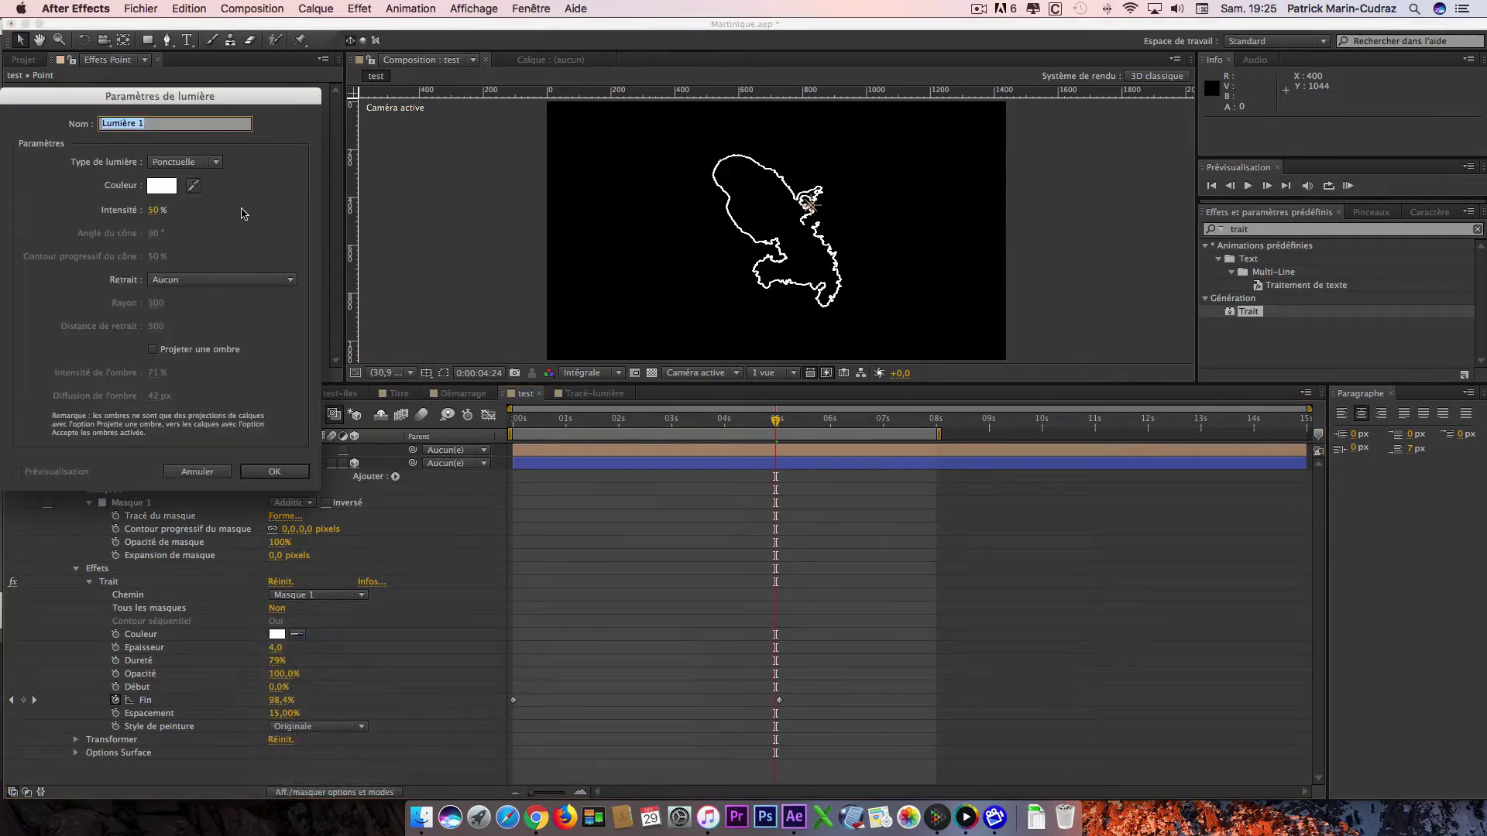
left_click(217, 164)
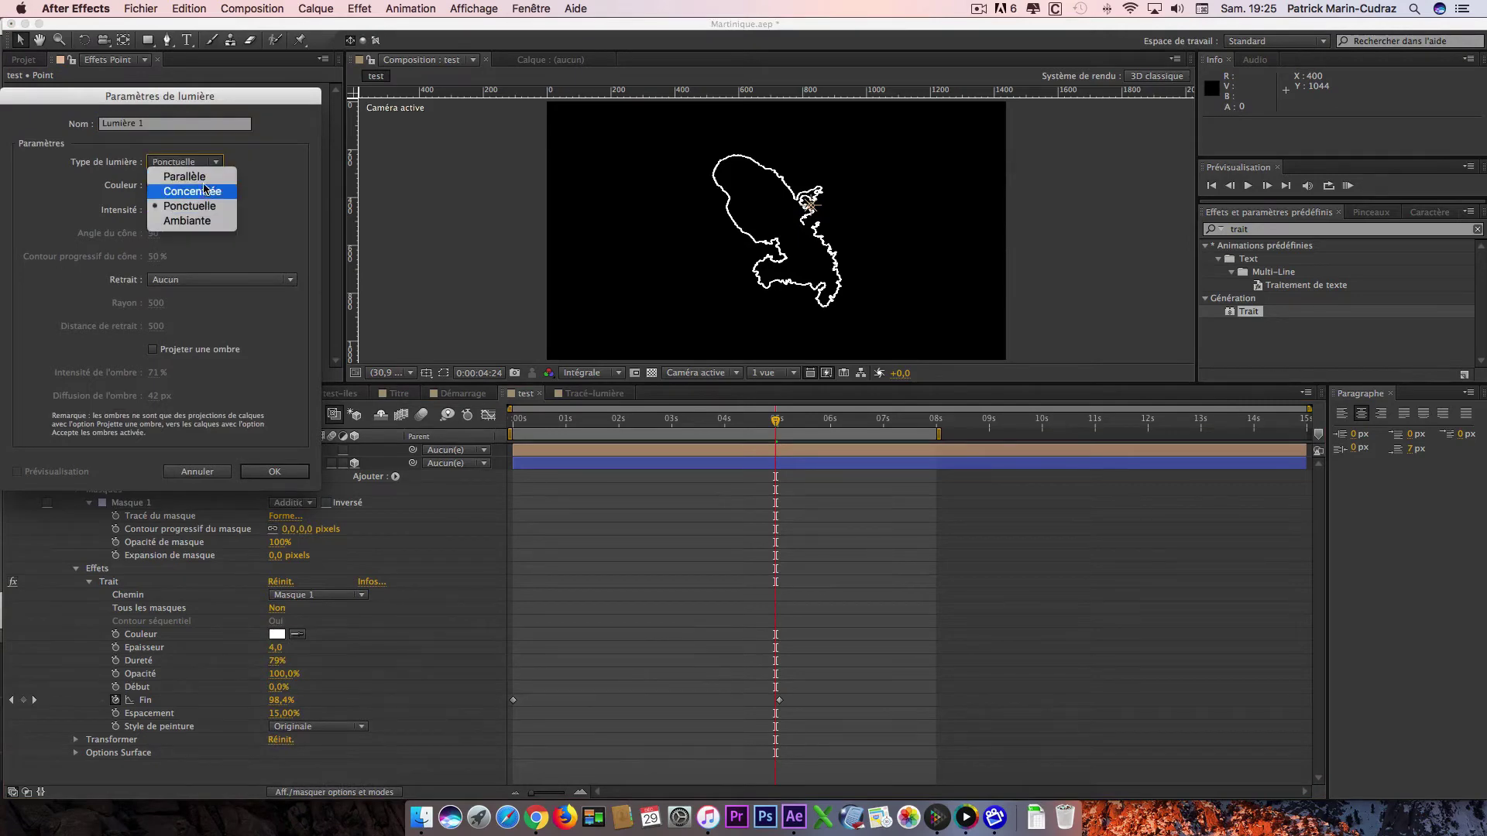
left_click(205, 223)
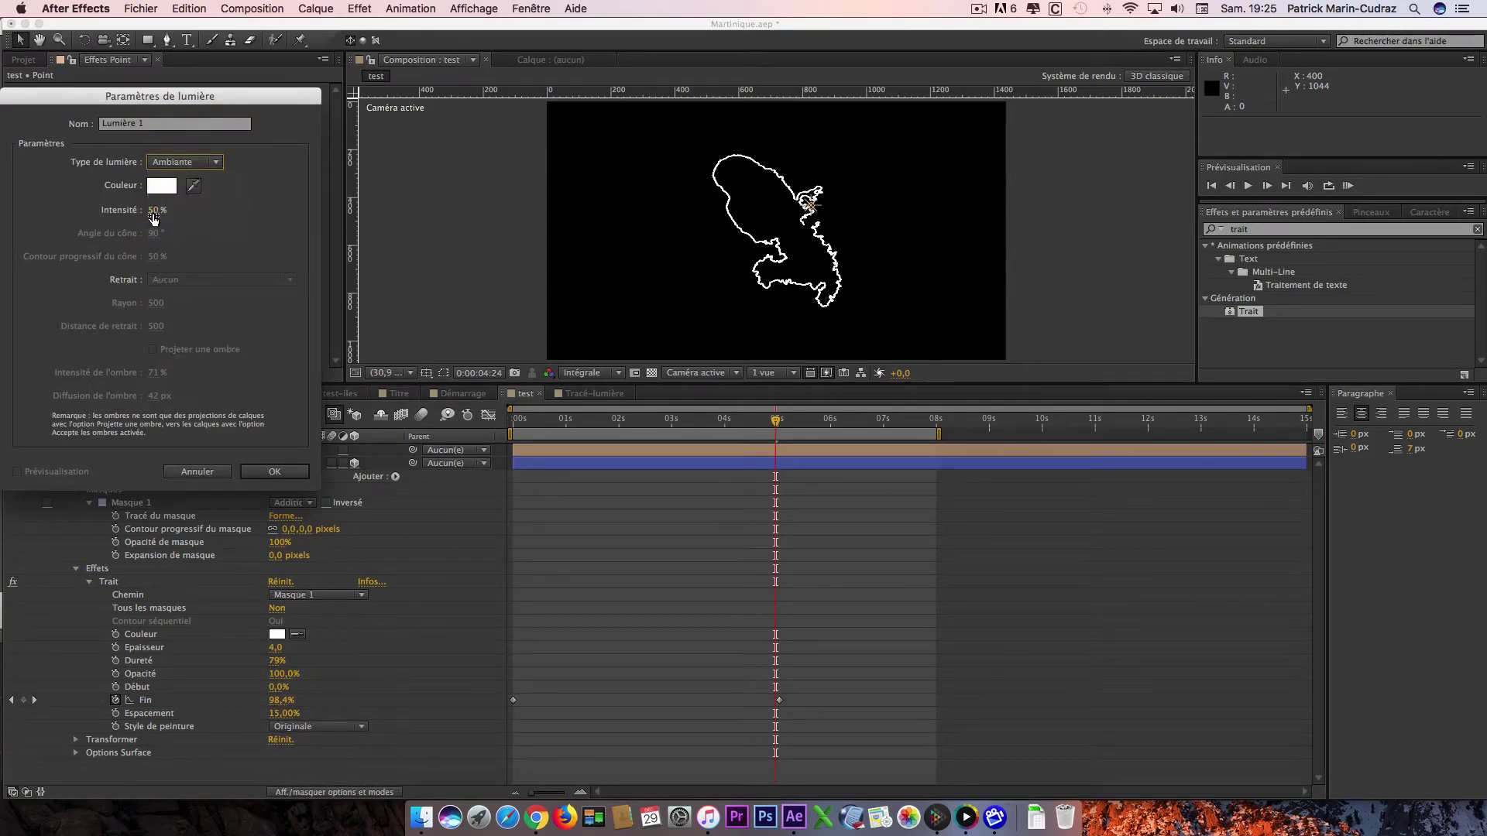
left_click(152, 214)
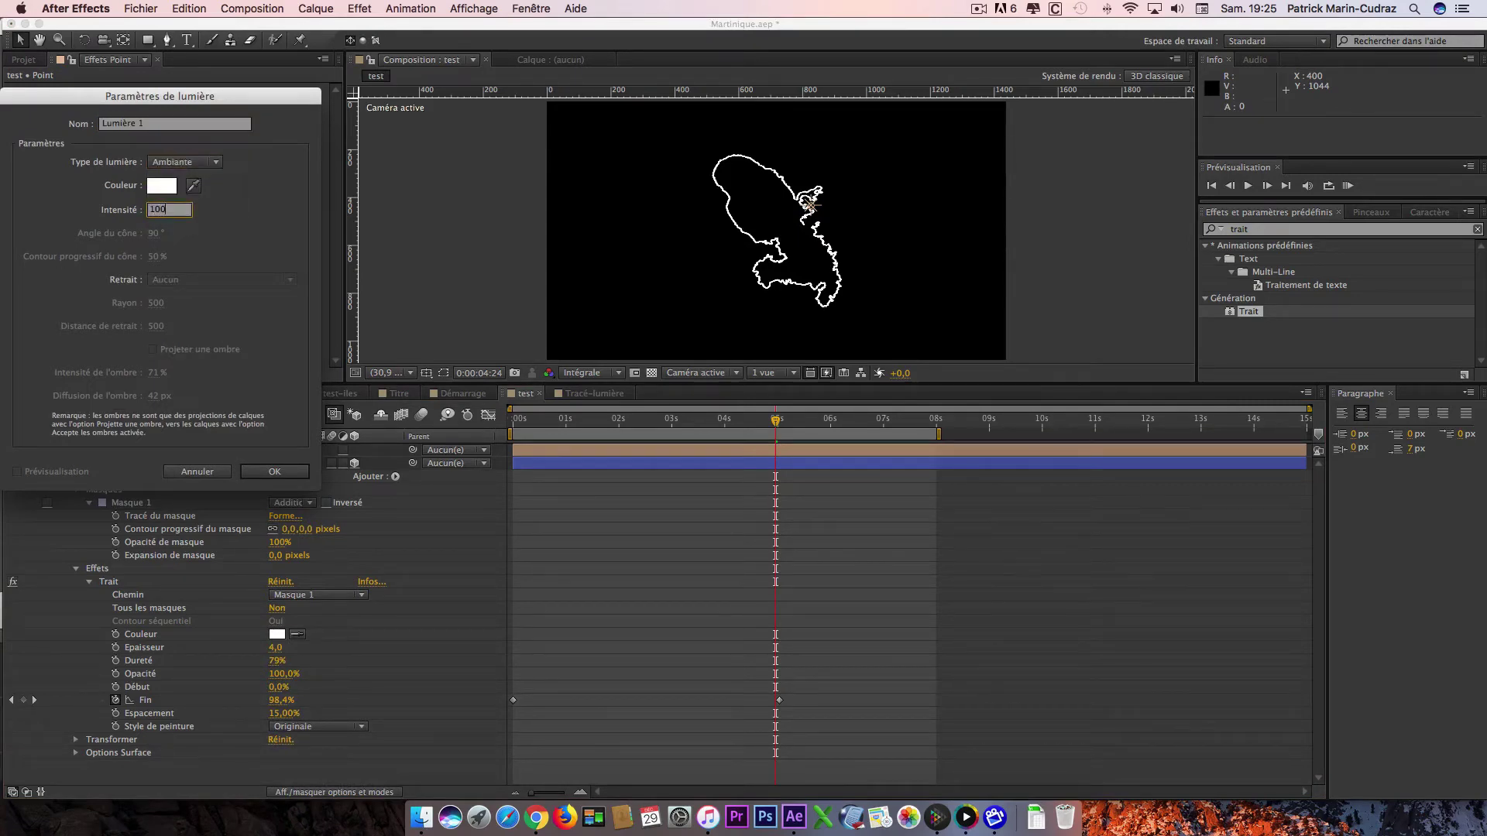
left_click(278, 473)
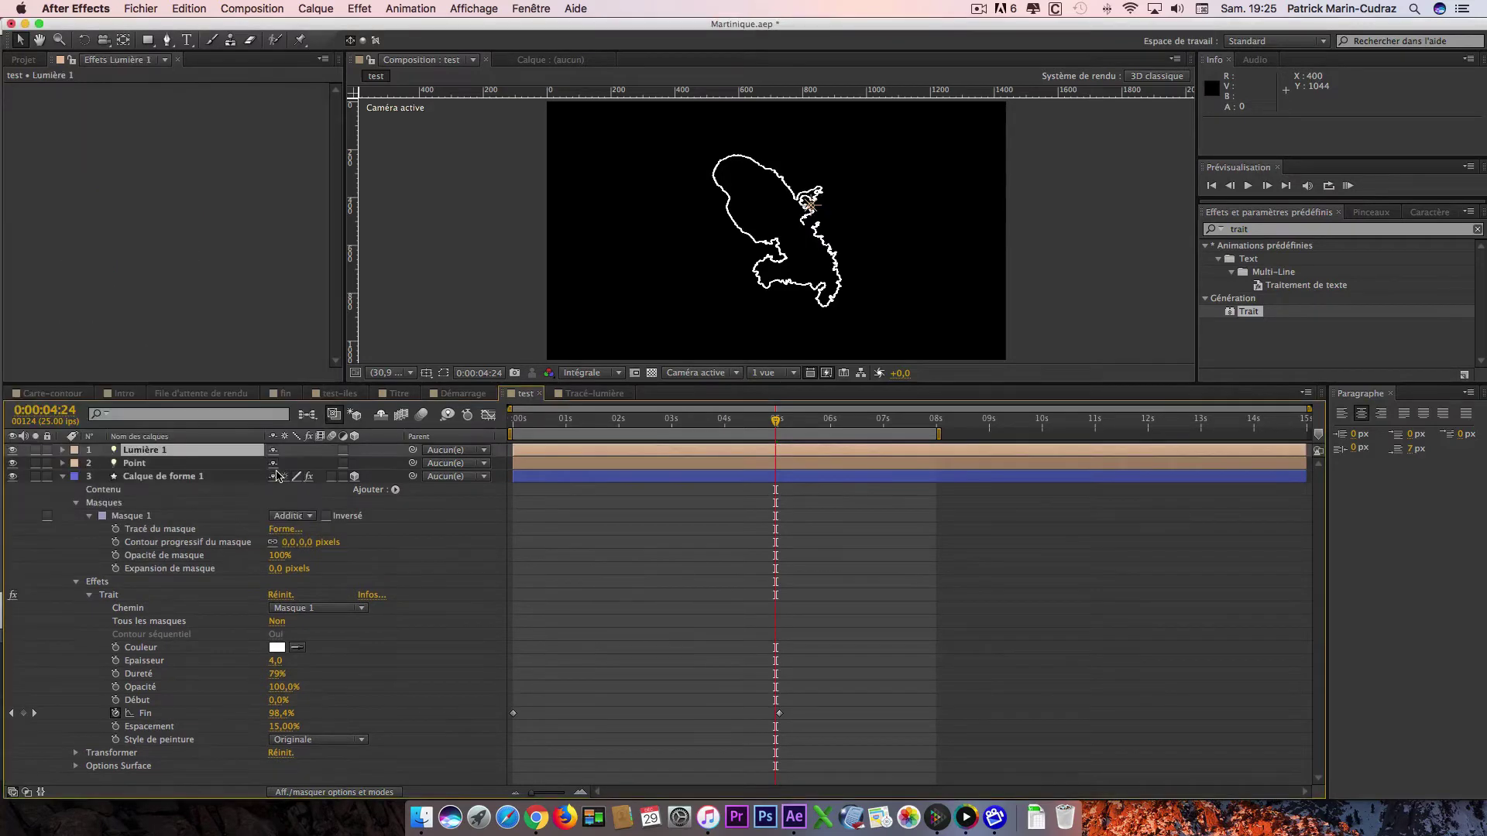
left_click(729, 480)
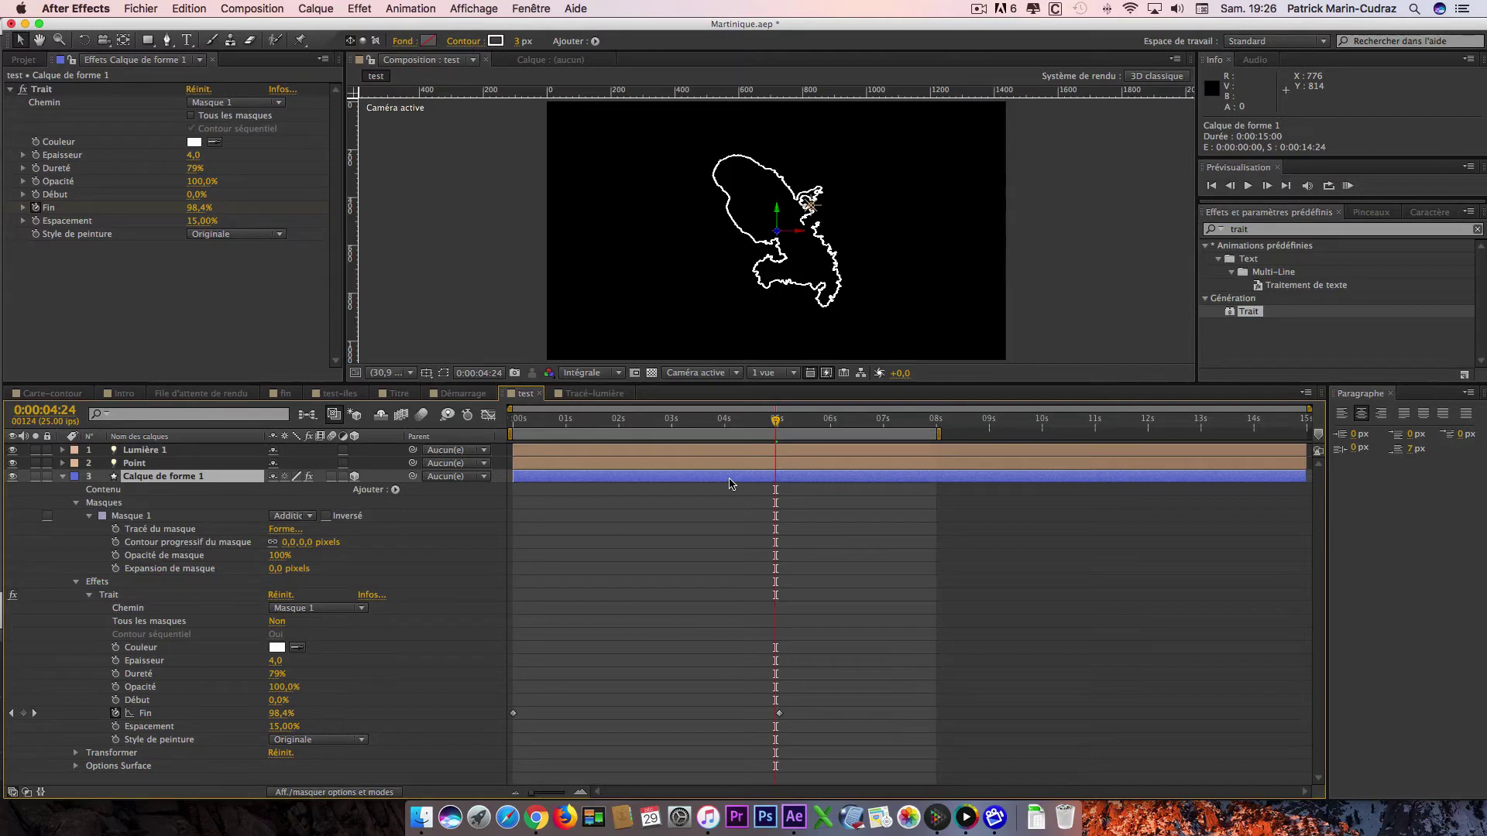
- Copy the Tracé du masque property of Masque 1 on Calque de forme 1, with the time at 0:00:00:00
key("Home")
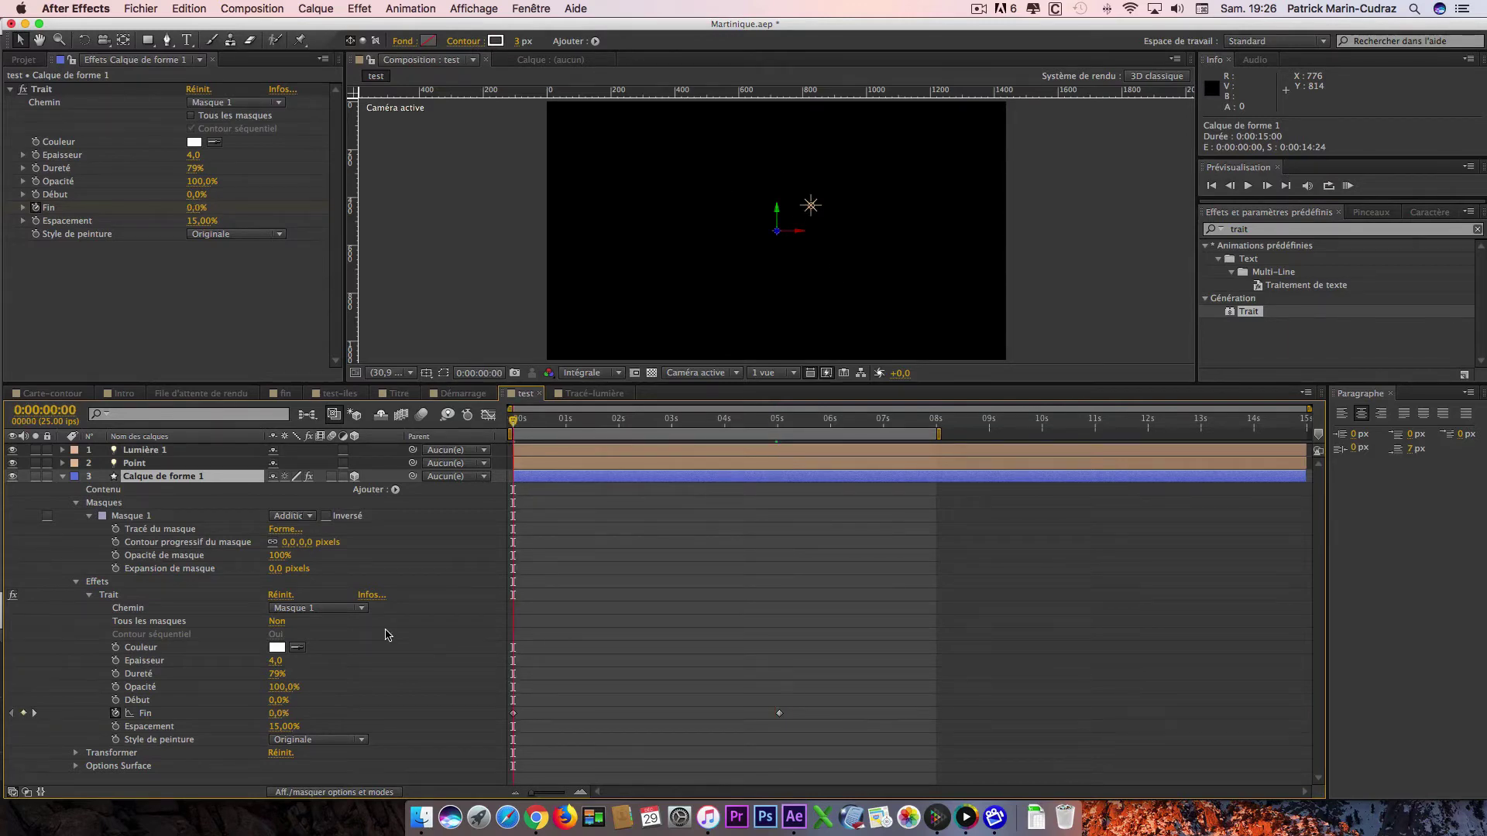
left_click(167, 533)
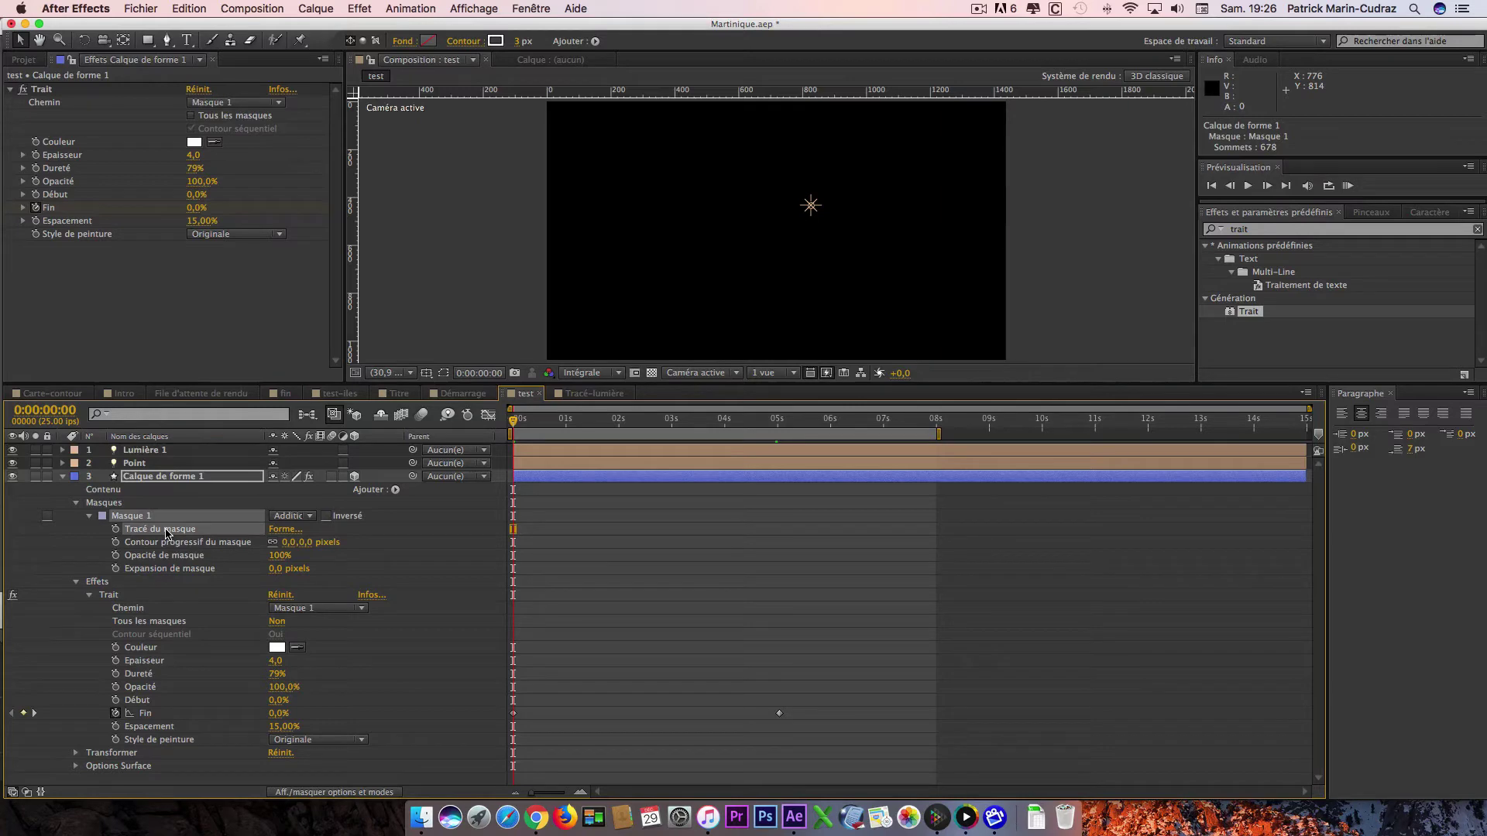
right_click(167, 532)
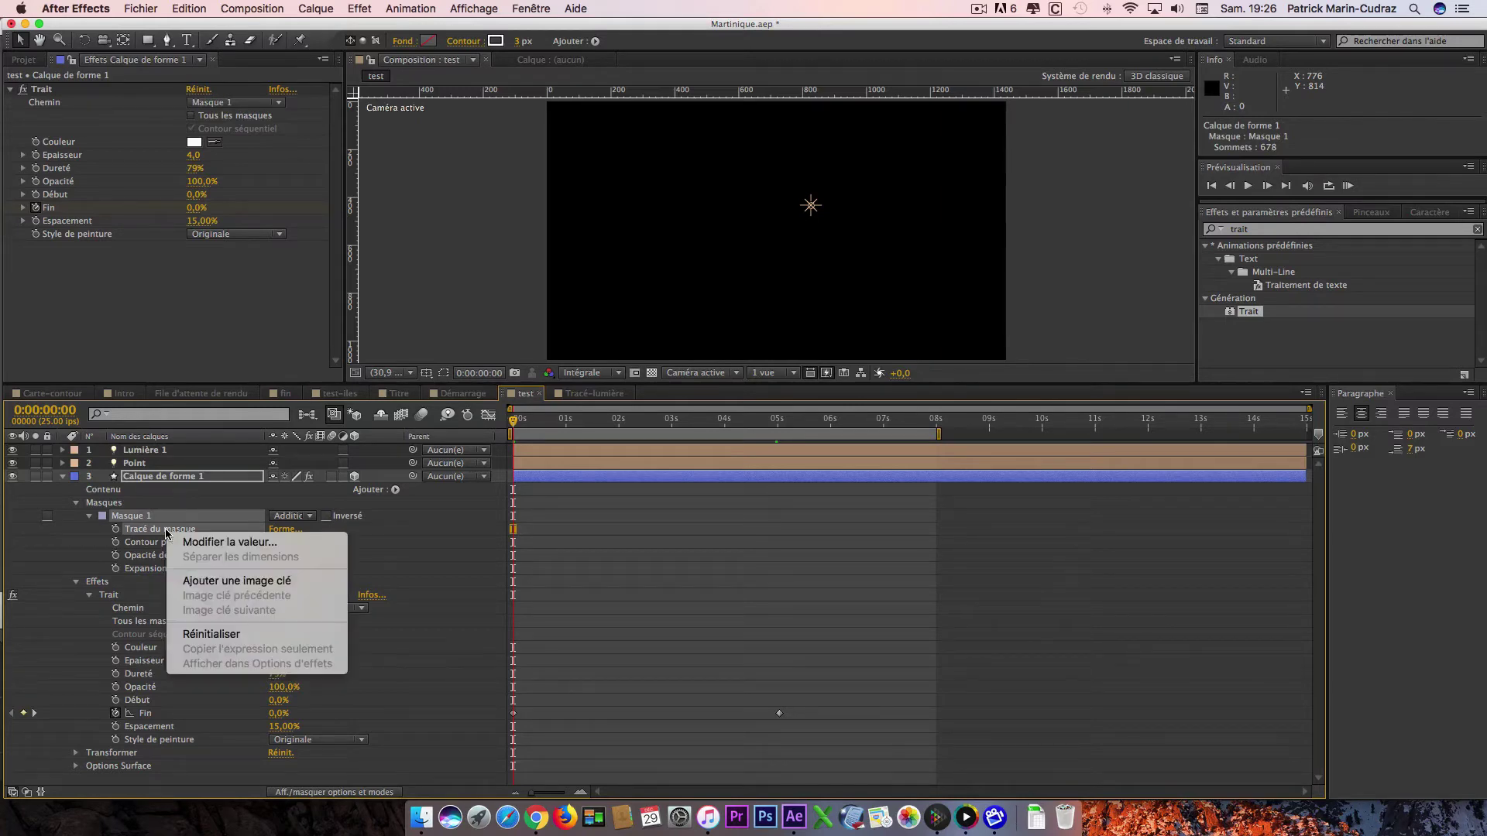
key("Escape")
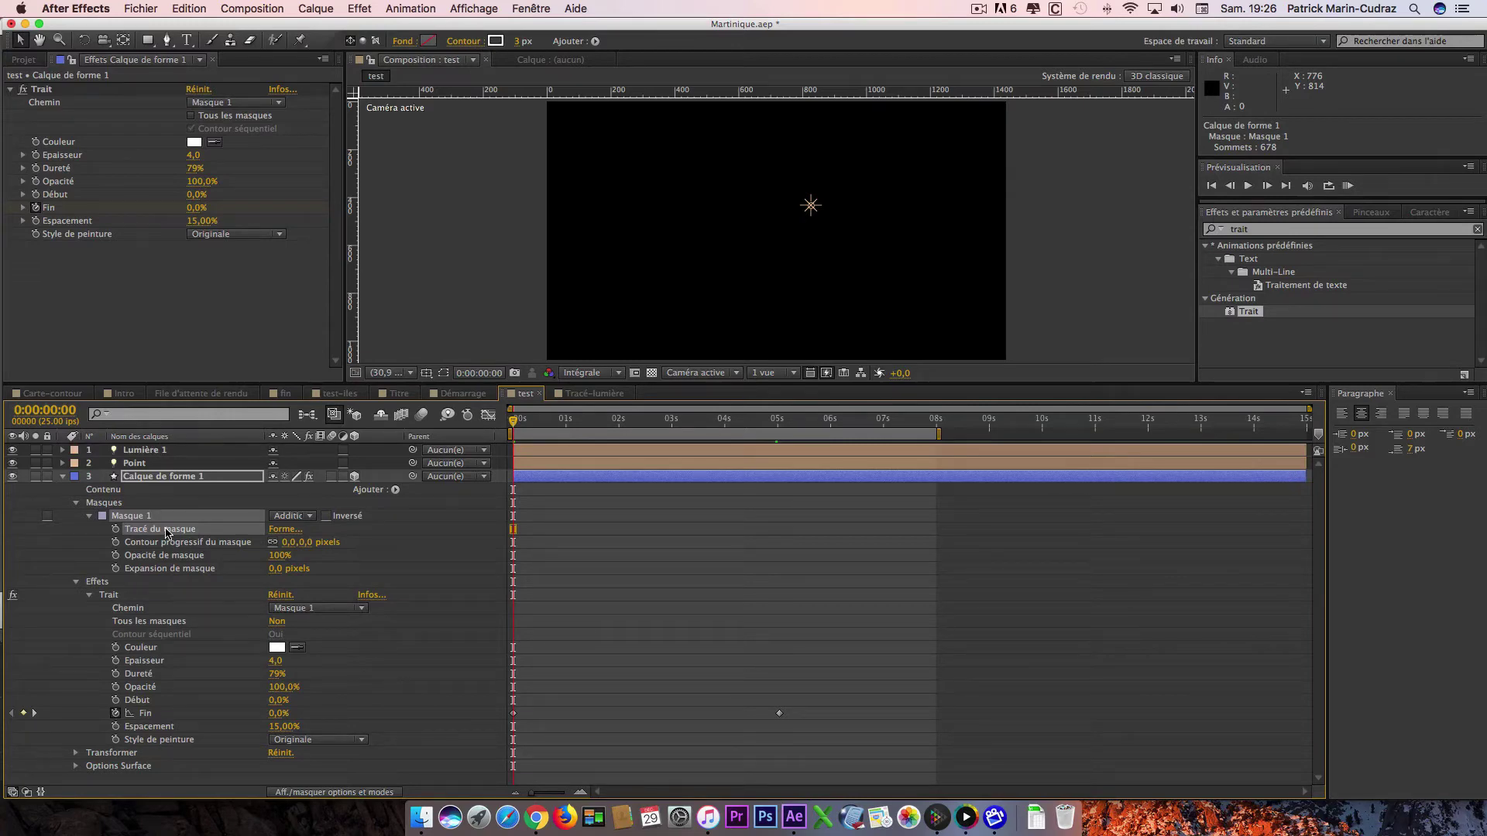
- Reveal the Position property of the Point light and paste the copied mask path into it as keyframes
left_click(561, 463)
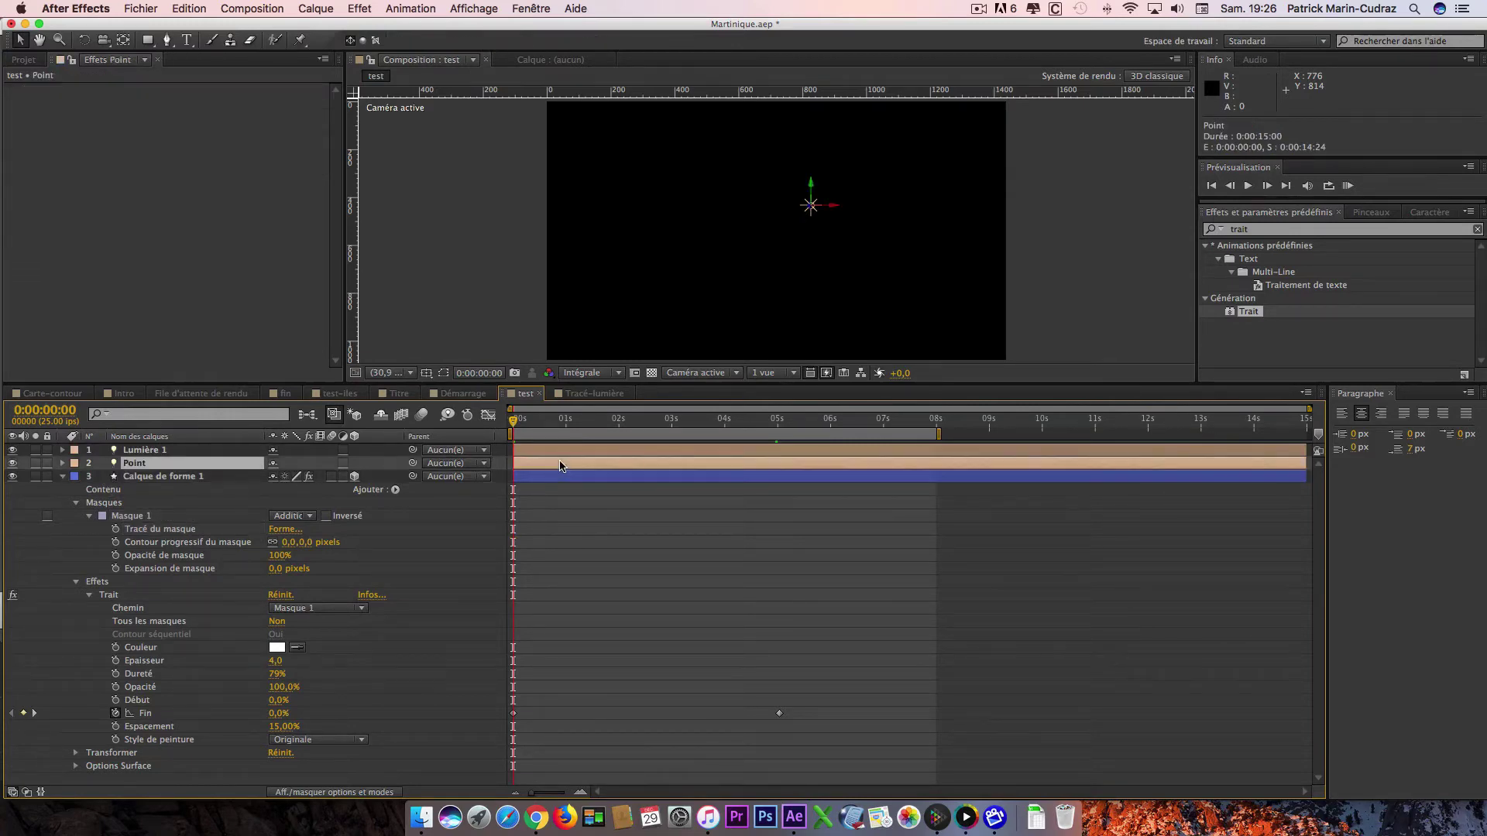
key("p")
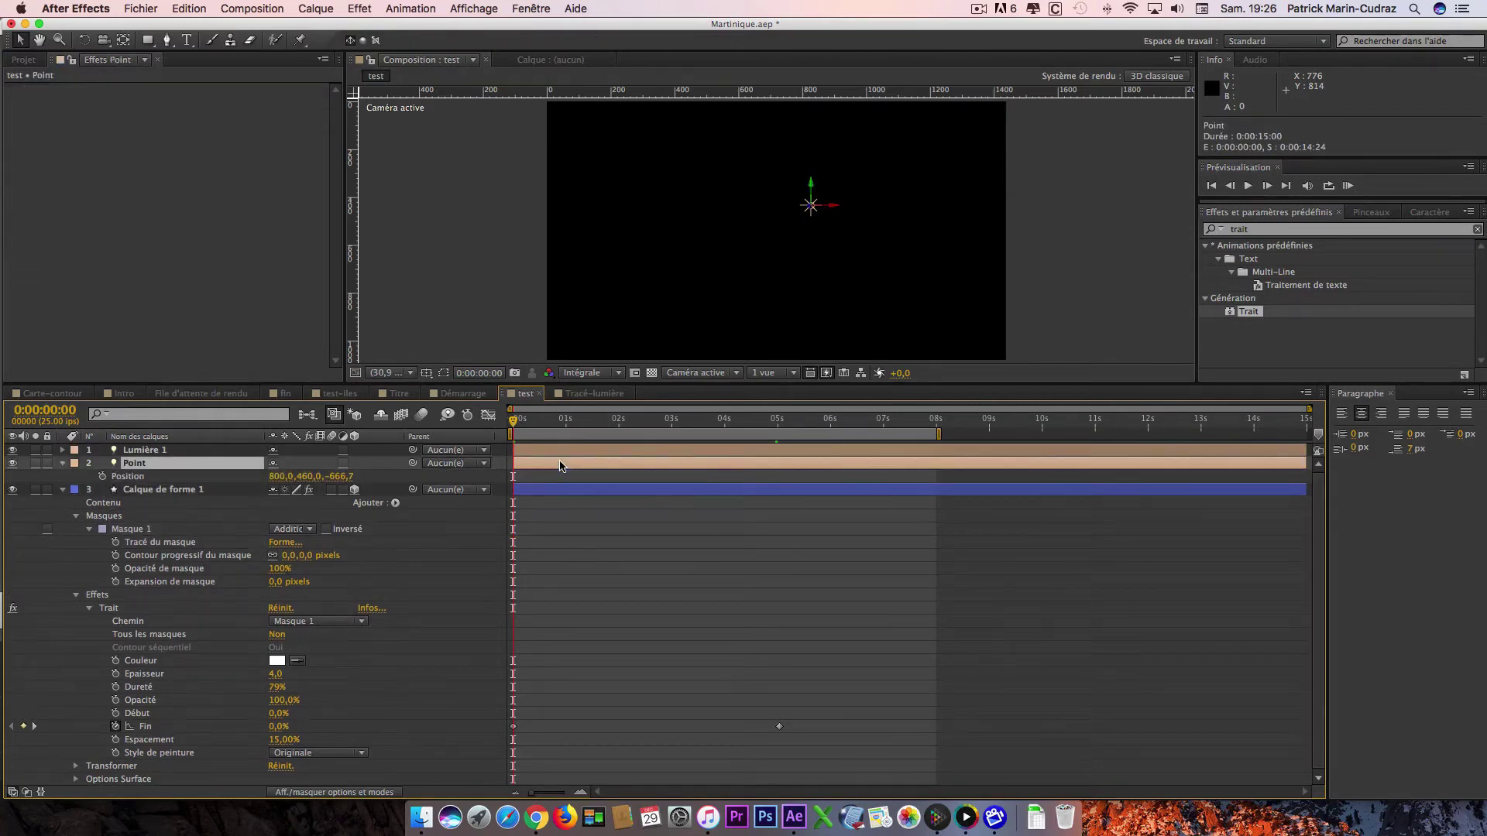
left_click(130, 477)
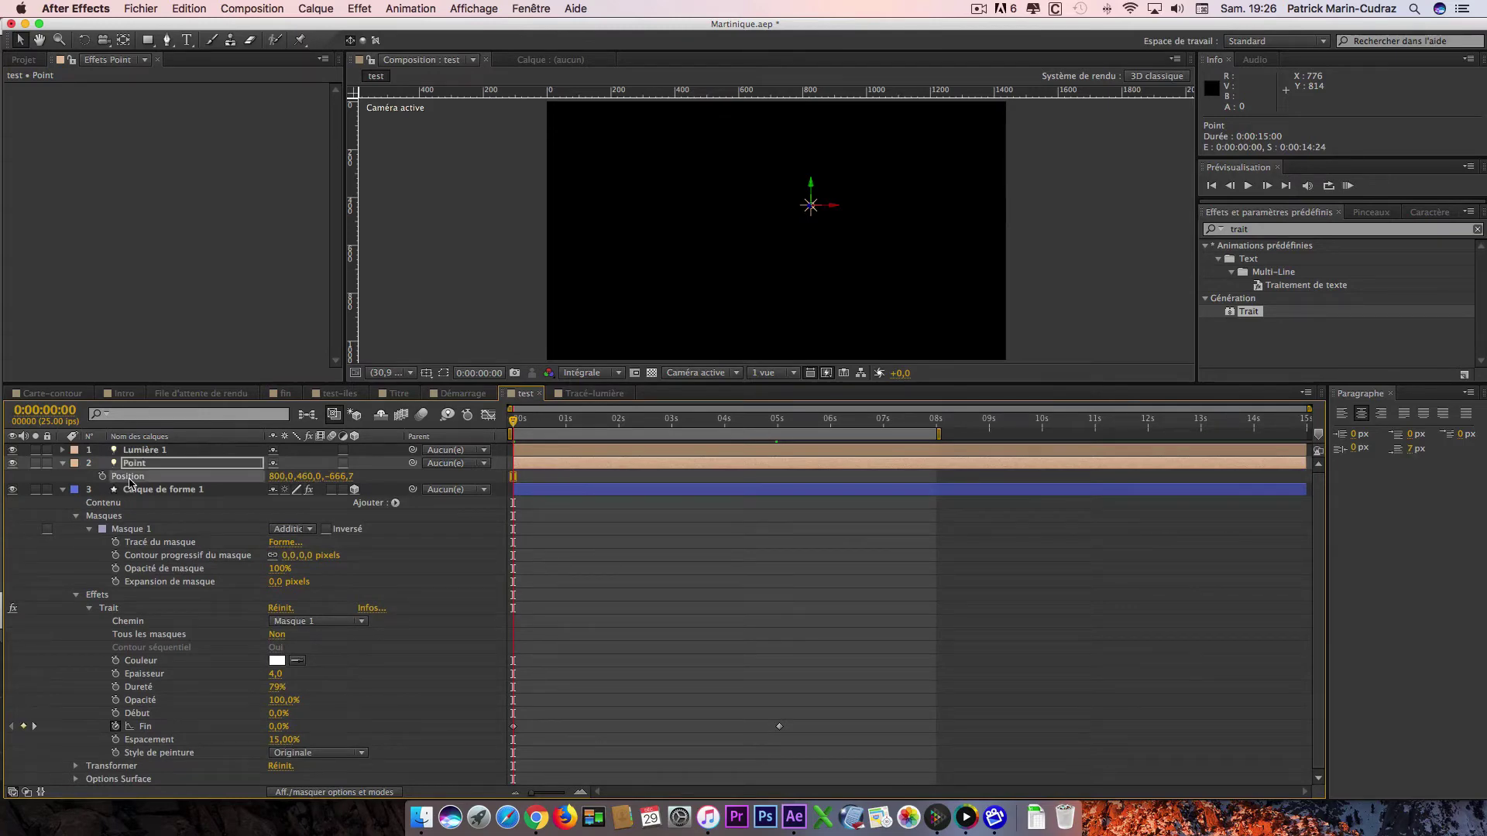
key("super+v")
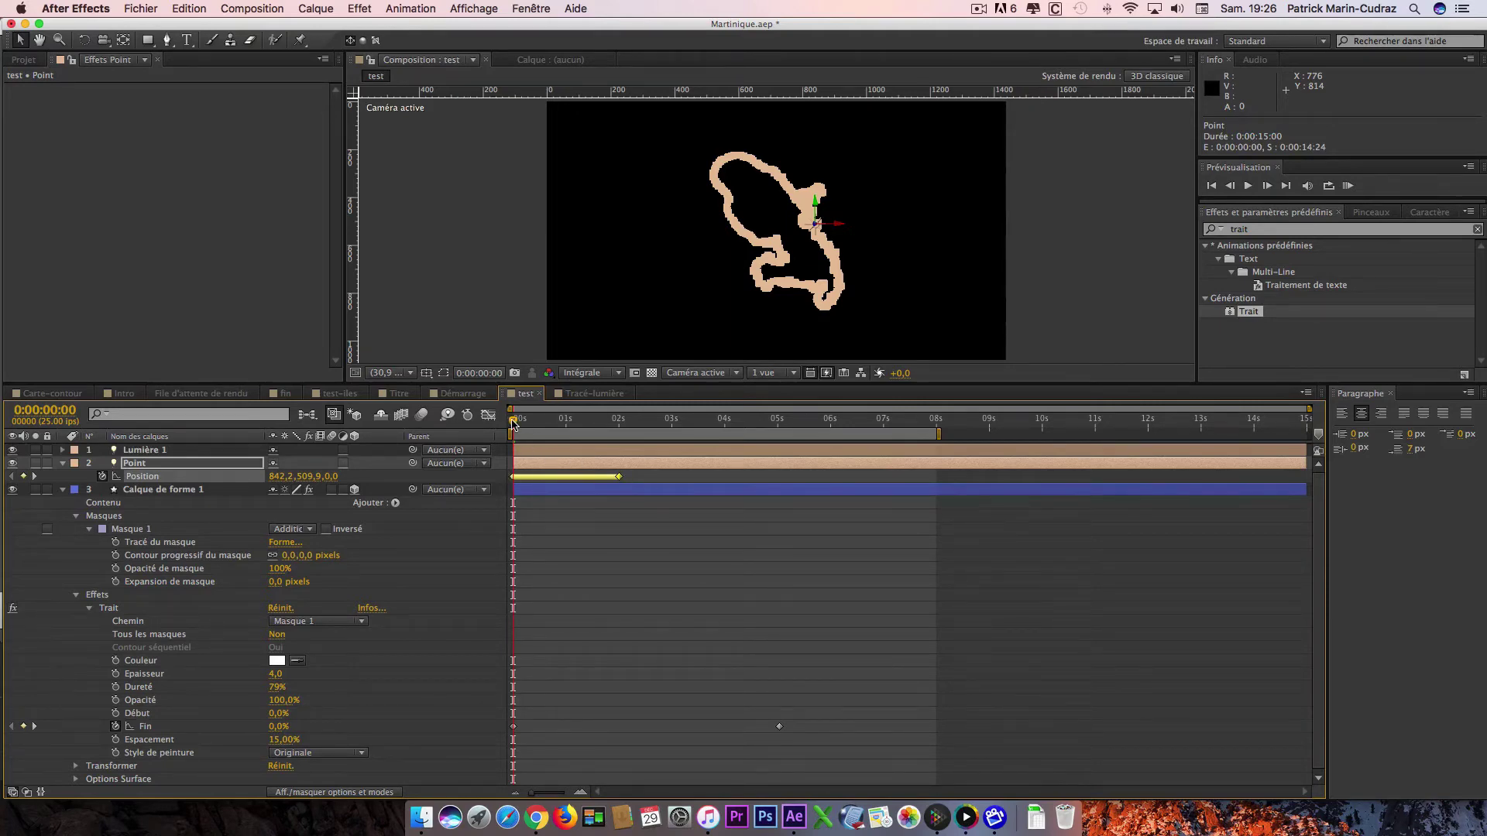
- Stretch the Point light's Position keyframes to end at 0:00:05:01 with the Fin keyframe, and scrub back to 0:00:01:21
left_click_drag(513, 422, 779, 447)
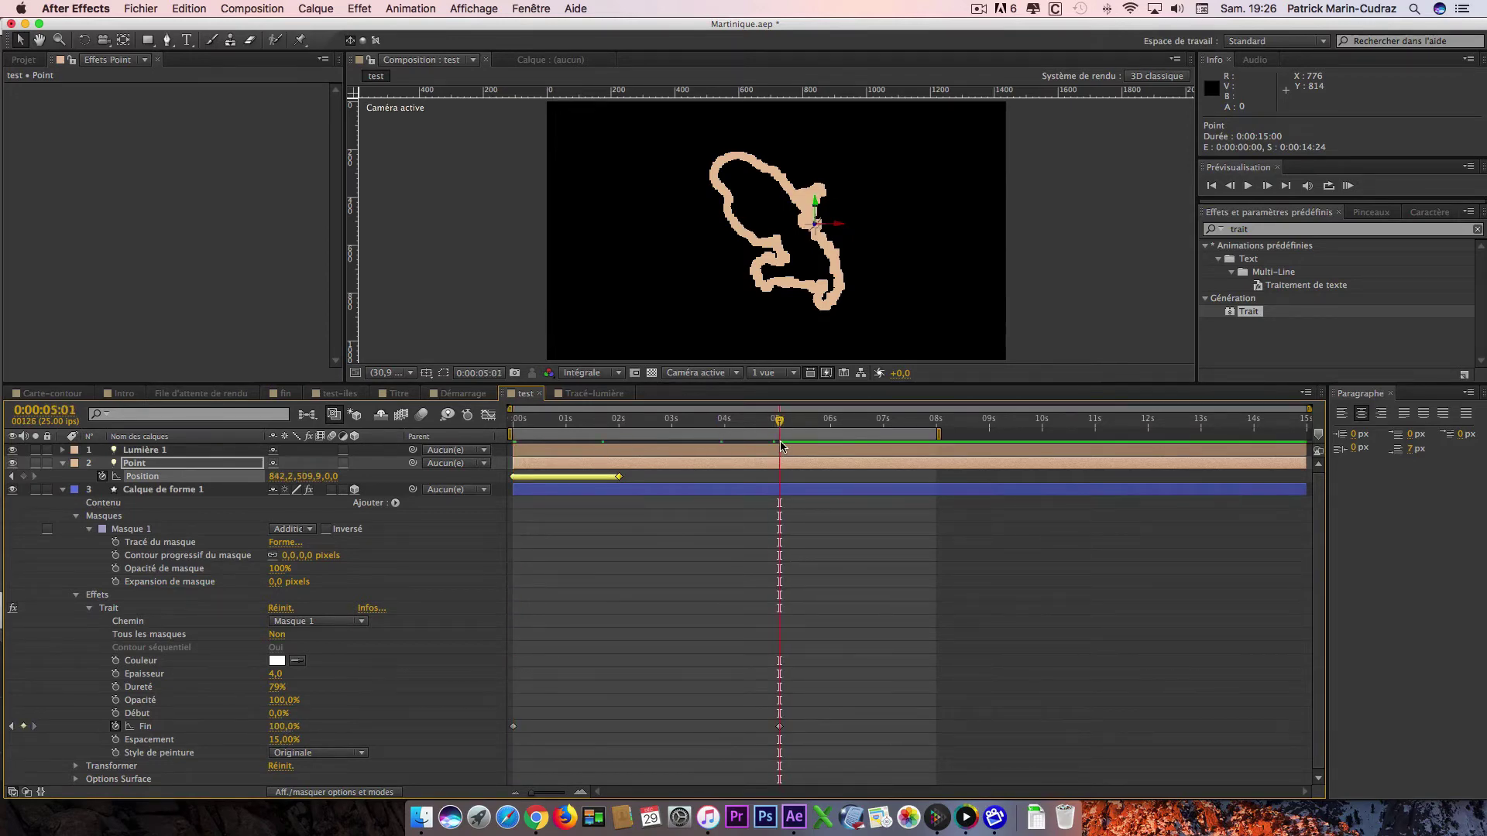
key("super+z")
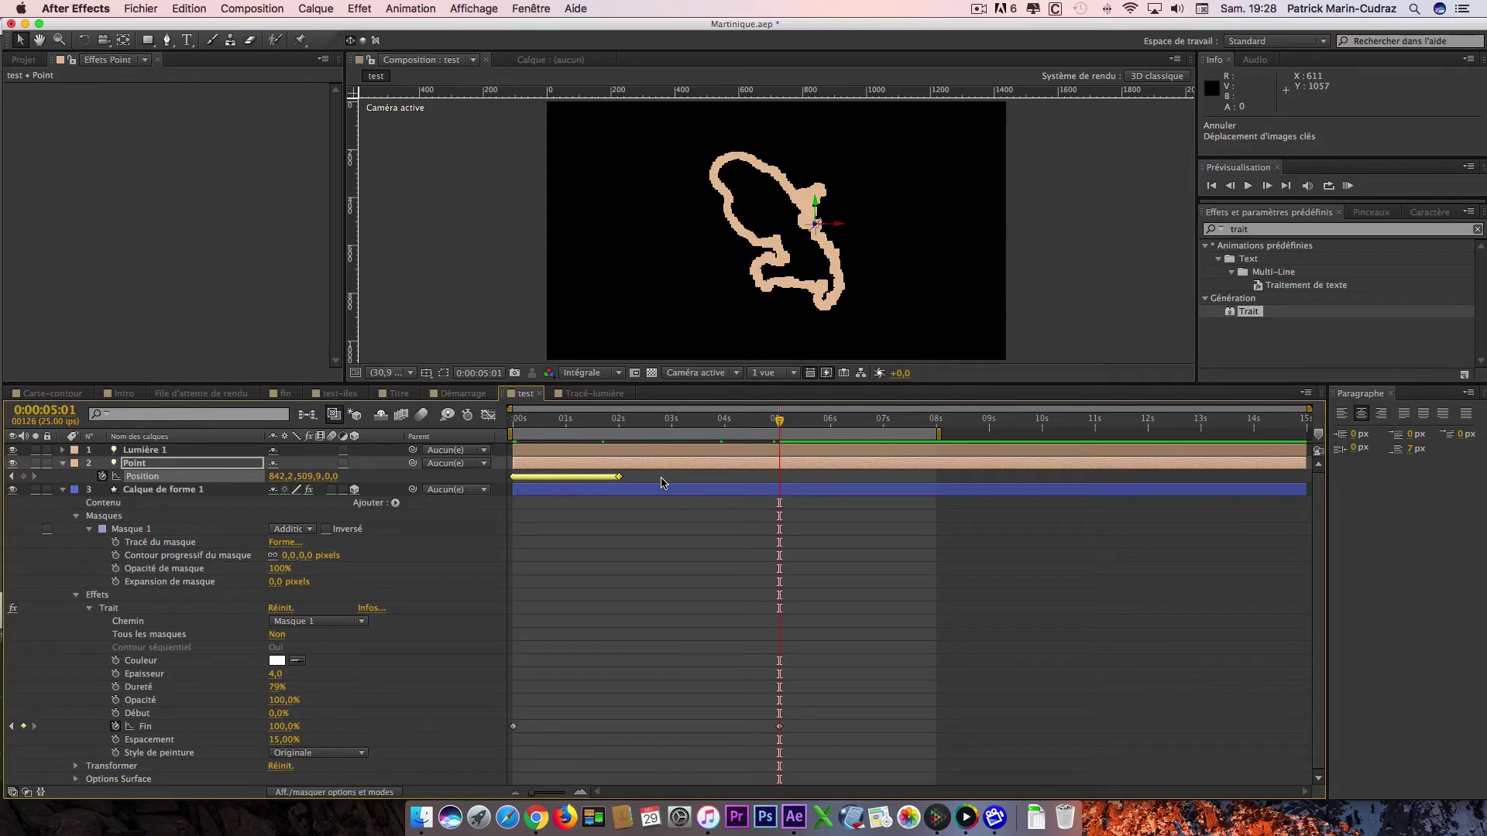
left_click(662, 483)
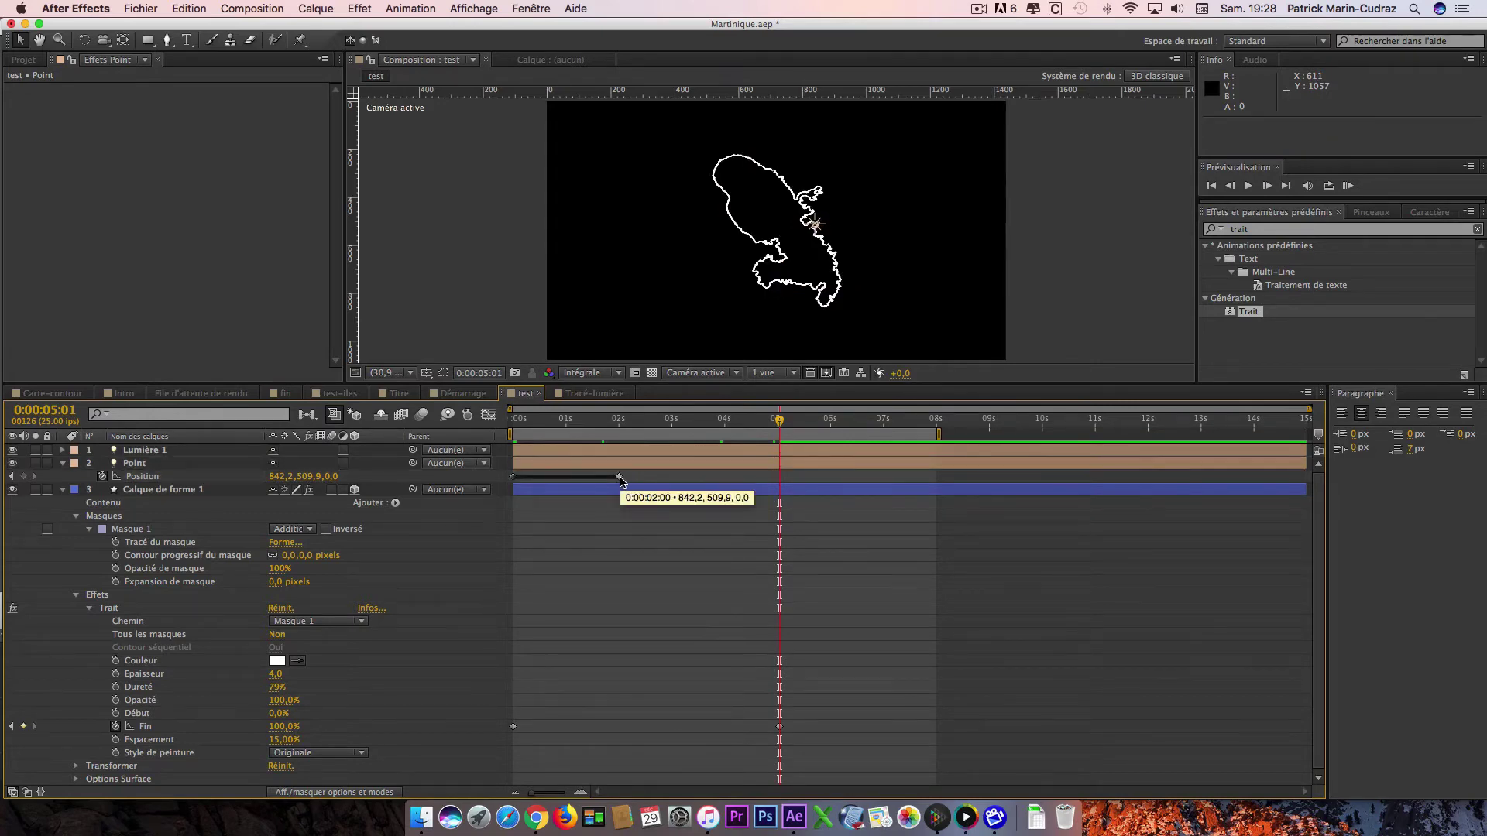
left_click_drag(619, 477, 780, 484)
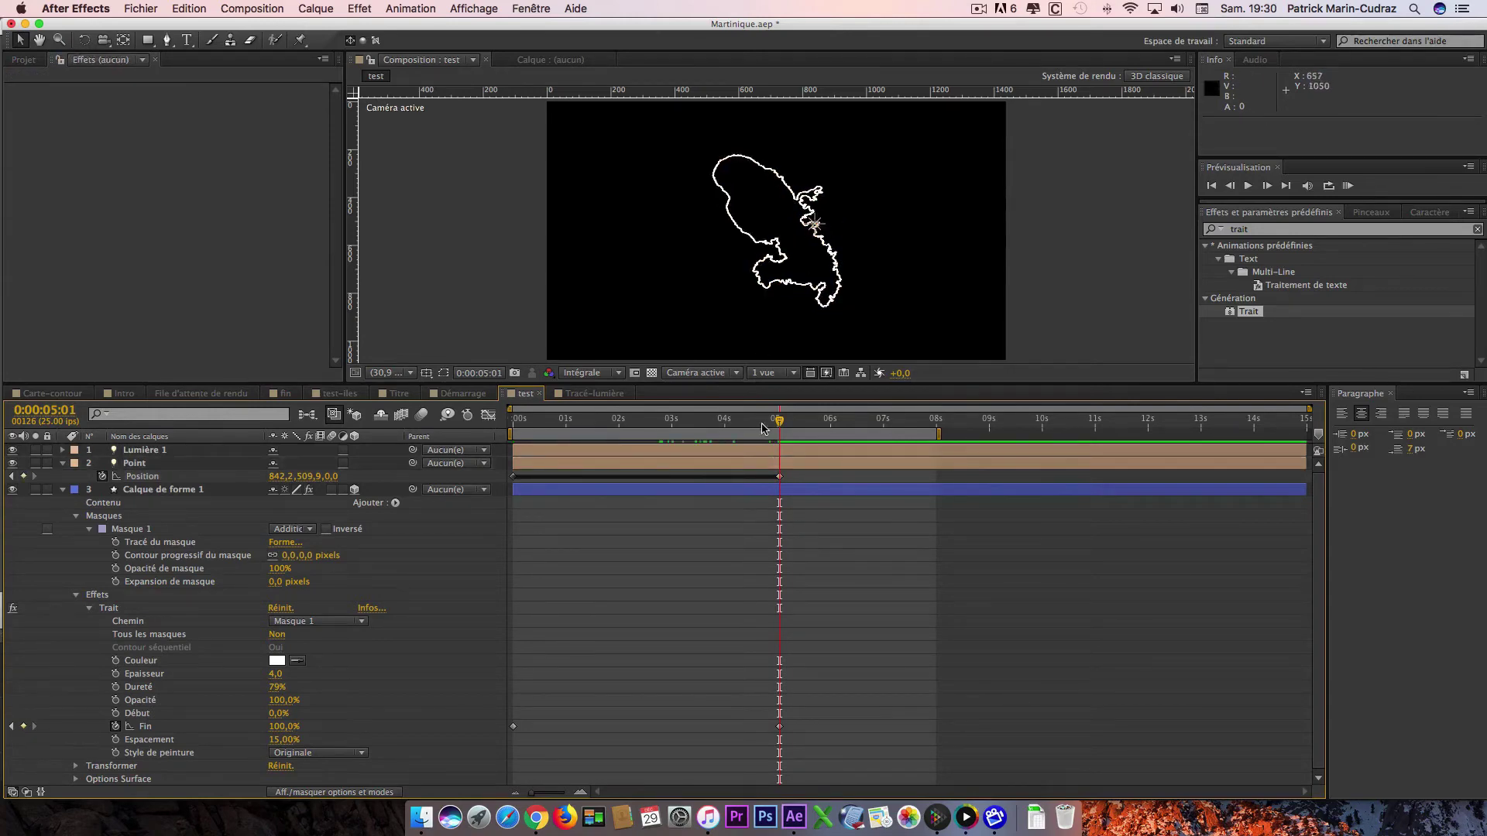
left_click_drag(779, 421, 611, 434)
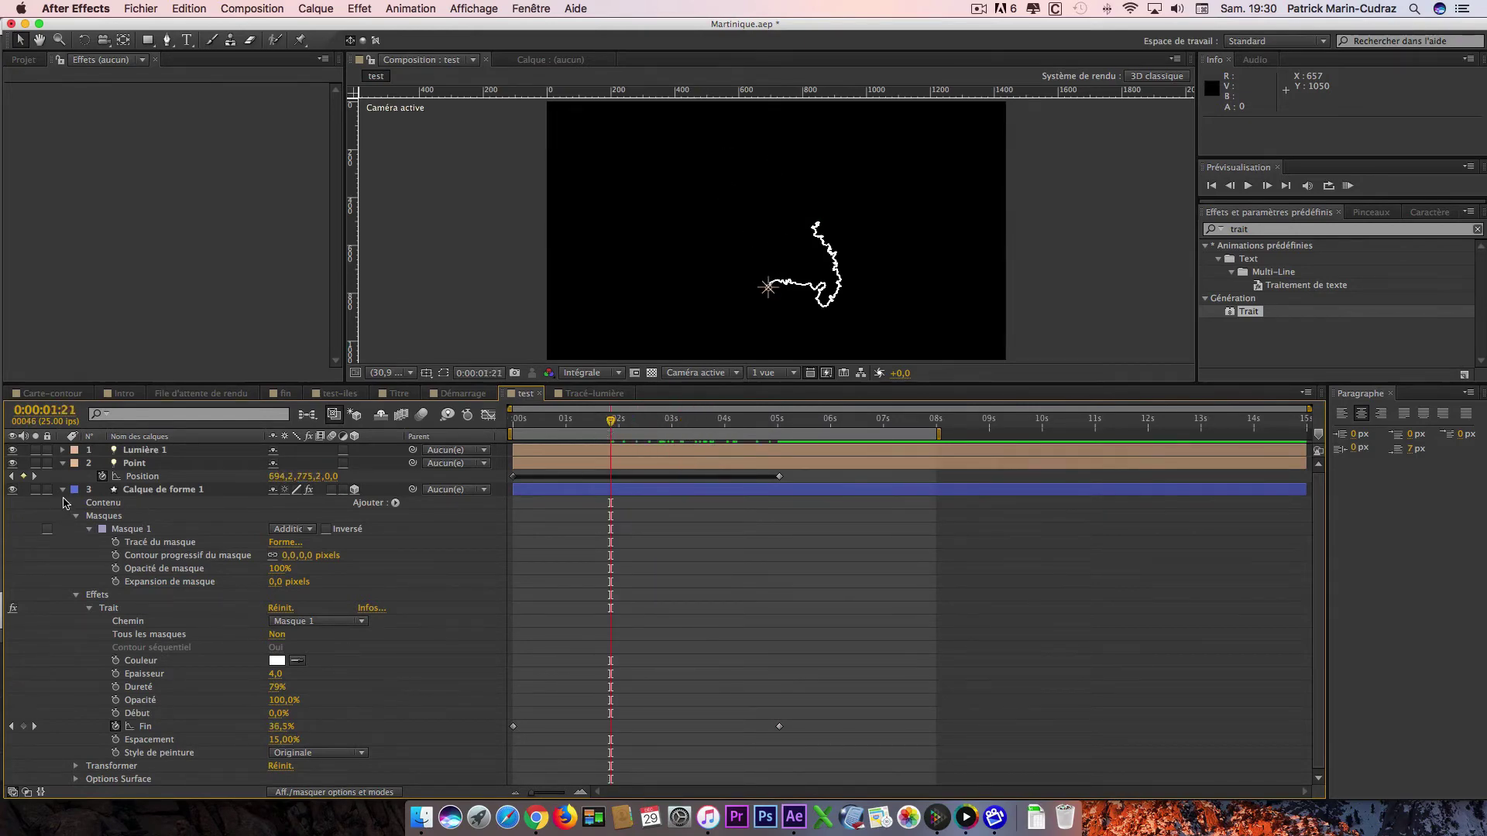
- Collapse the shape layer's properties and create a black composition-sized solid named Source
left_click(63, 491)
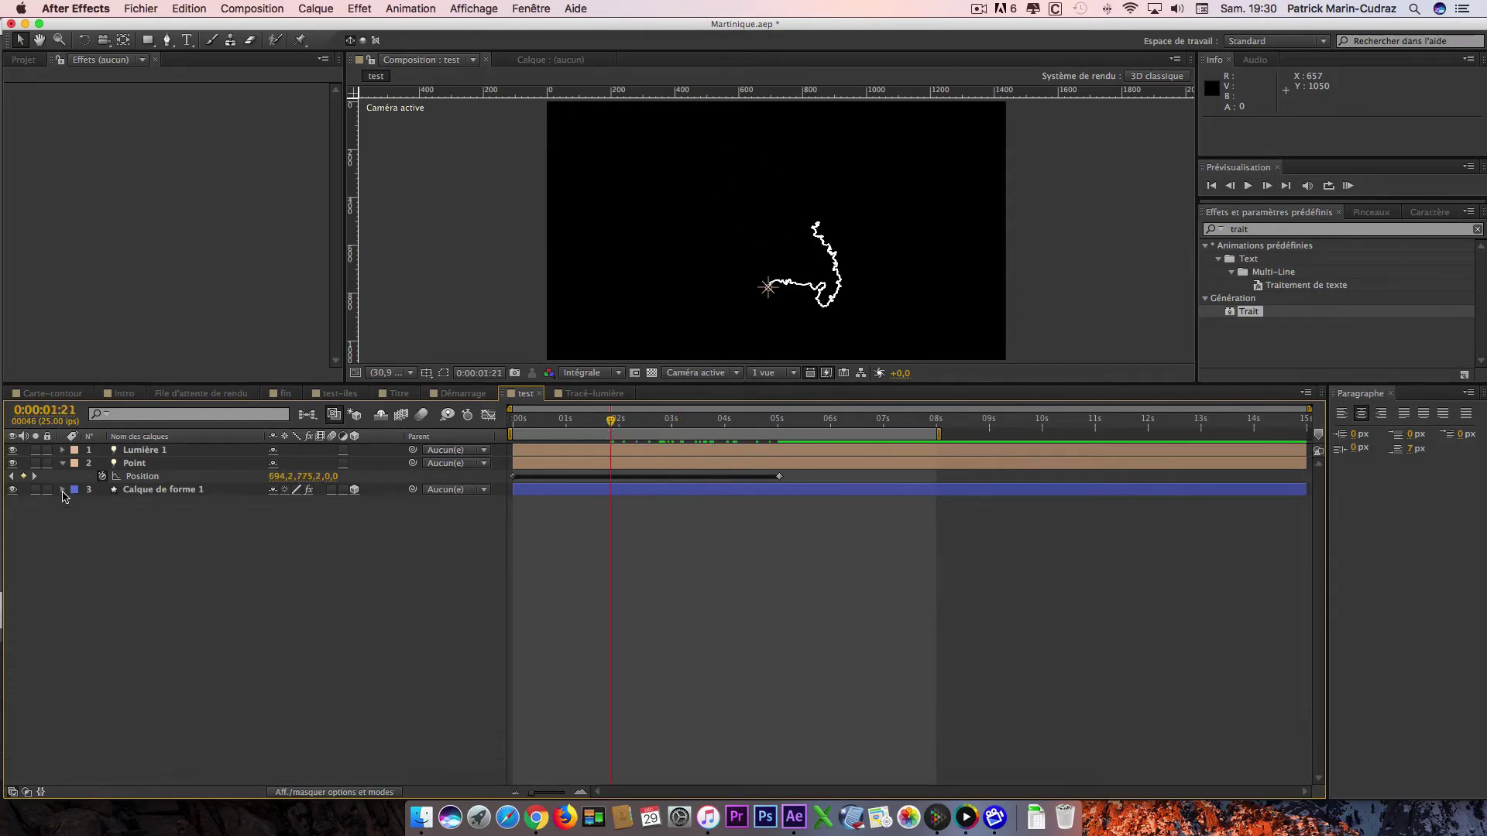
right_click(188, 605)
mouse_move(289, 617)
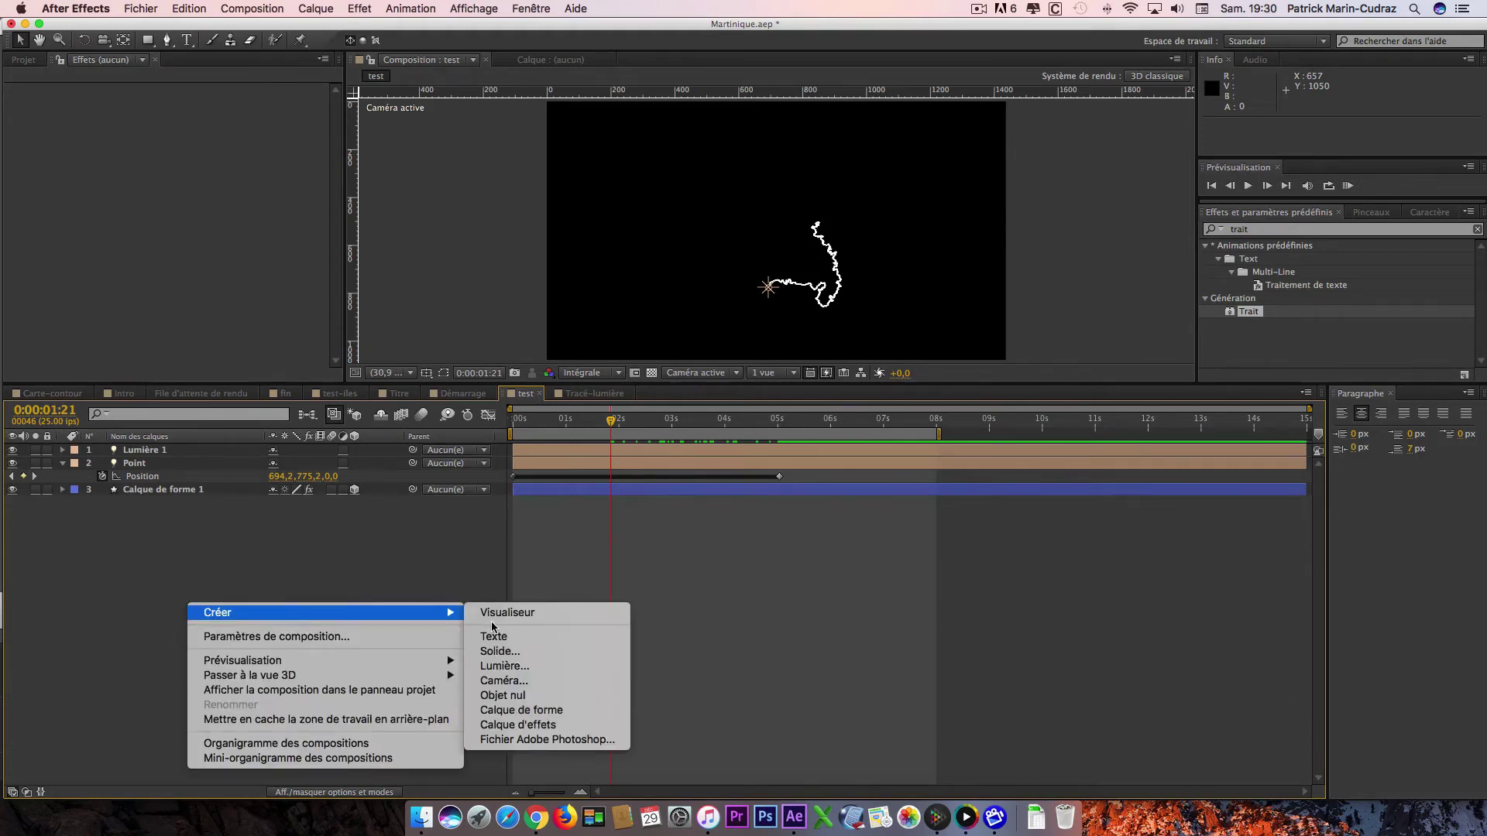
left_click(519, 656)
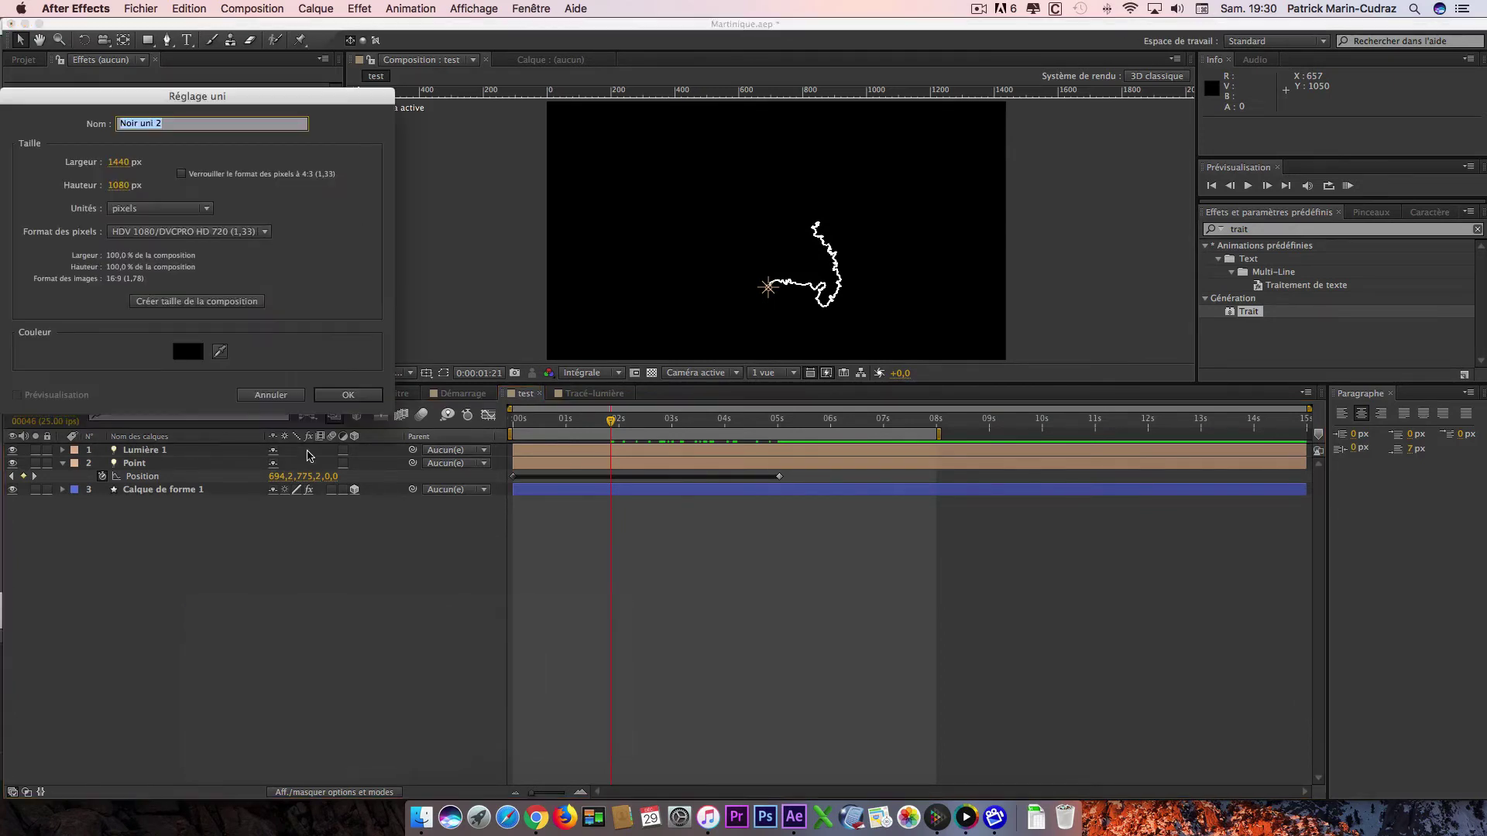
left_click(215, 307)
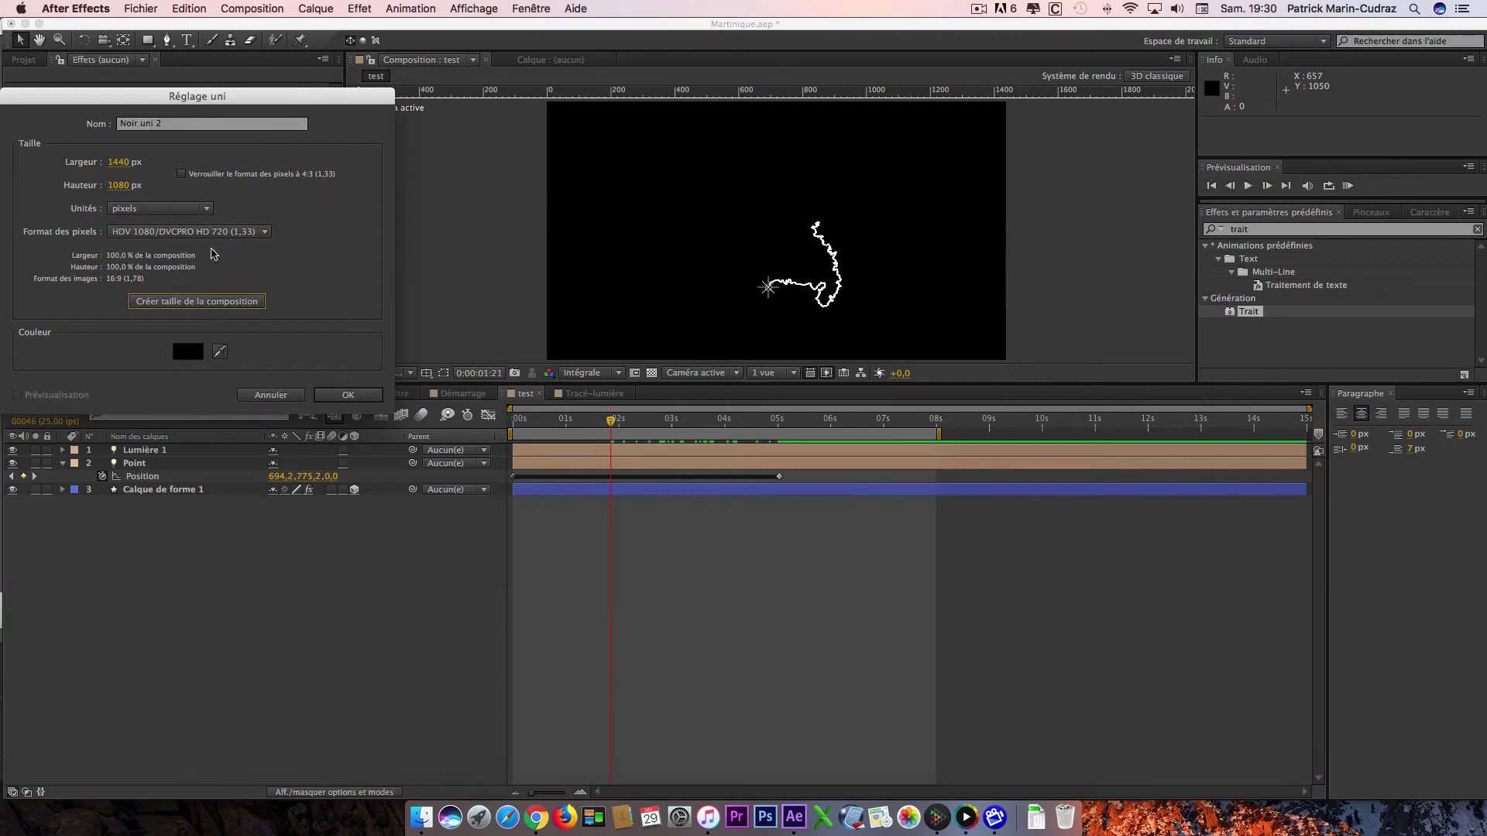
left_click(172, 129)
left_click_drag(172, 129, 108, 129)
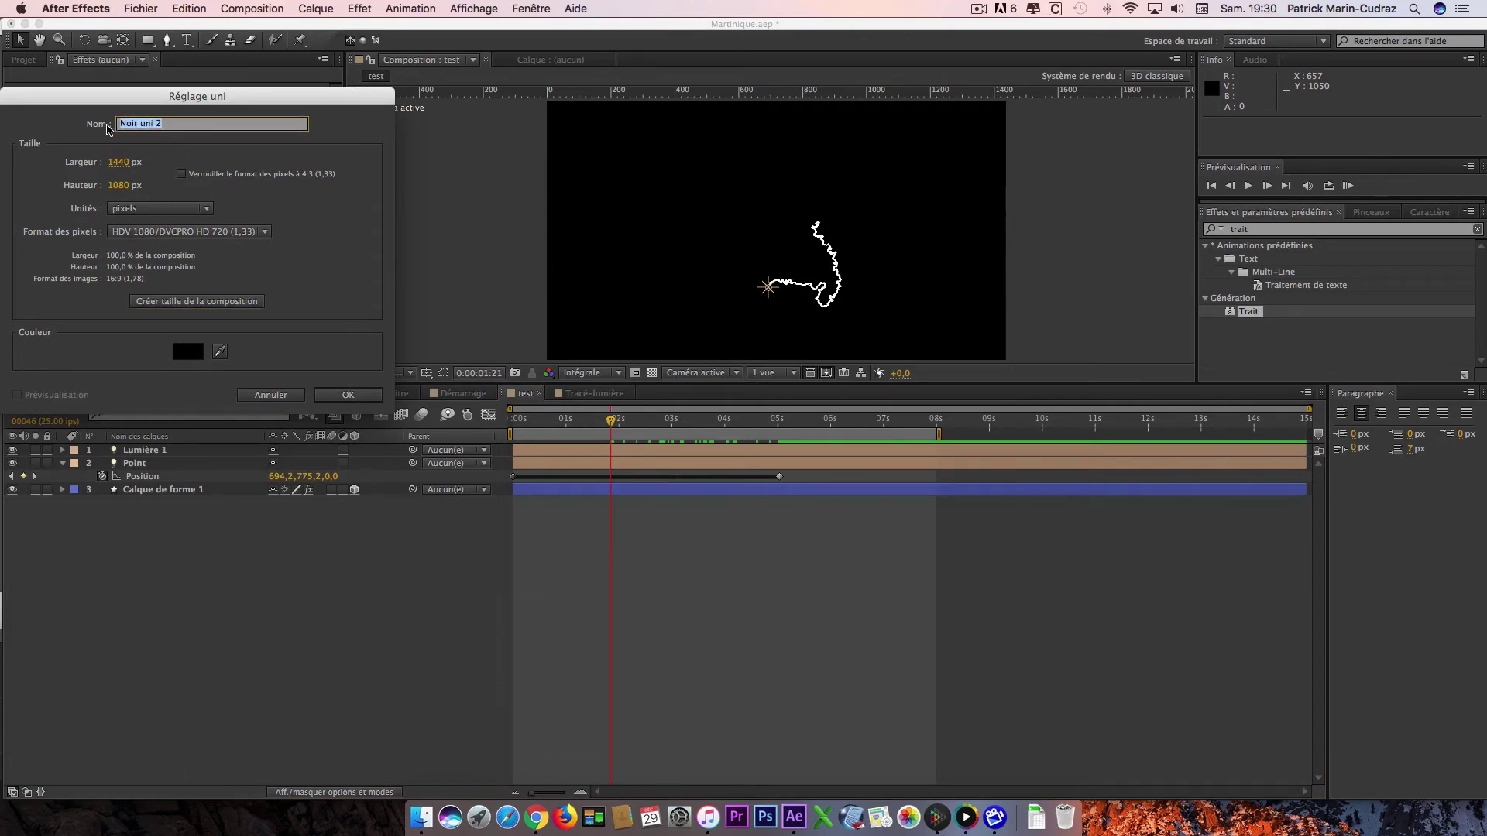
type("Source")
left_click(362, 395)
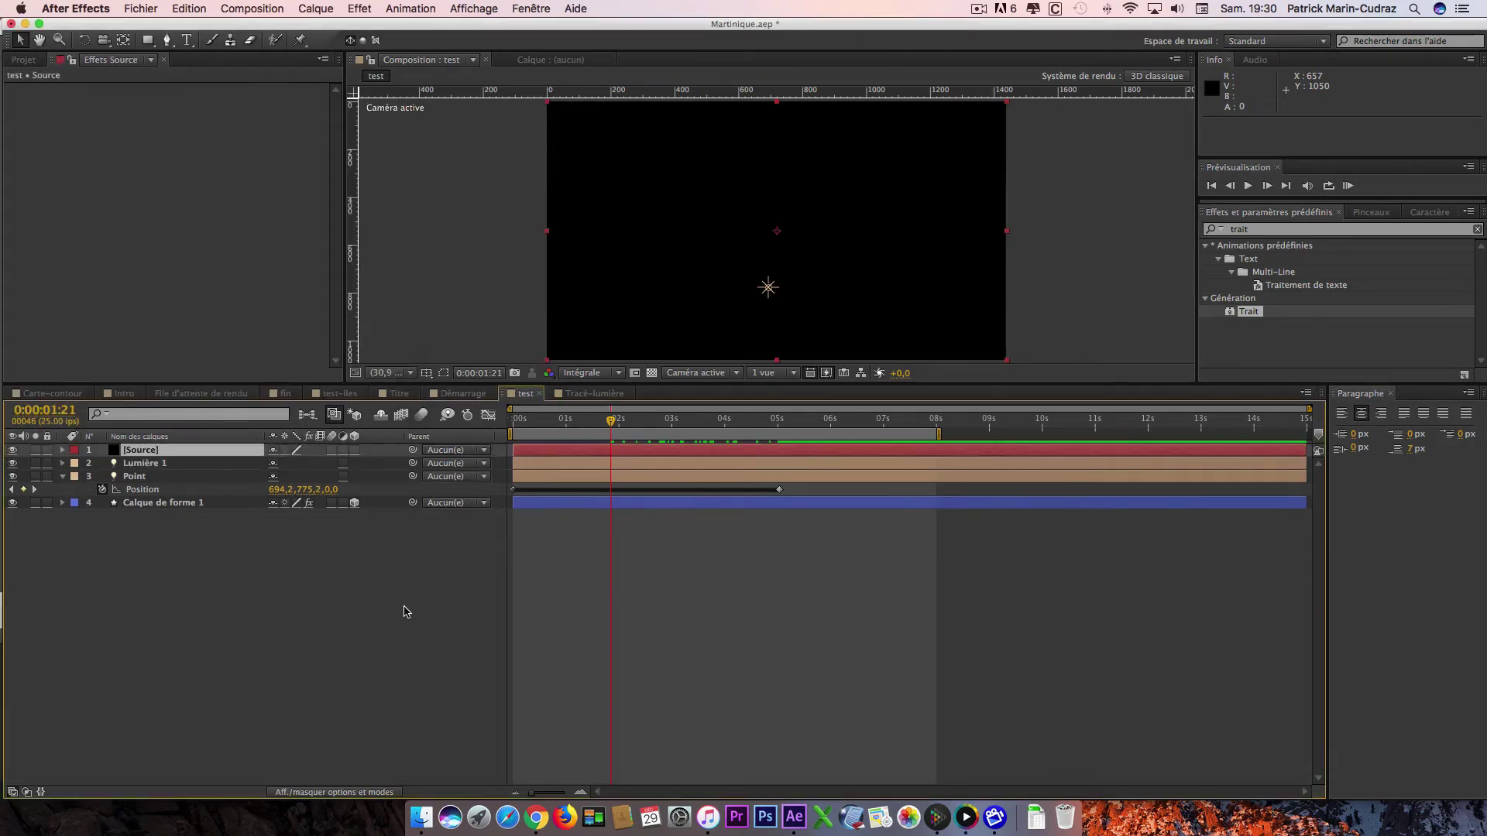
- Search the effects for "optic" and apply Optical Flares to the Source layer
left_click(1263, 231)
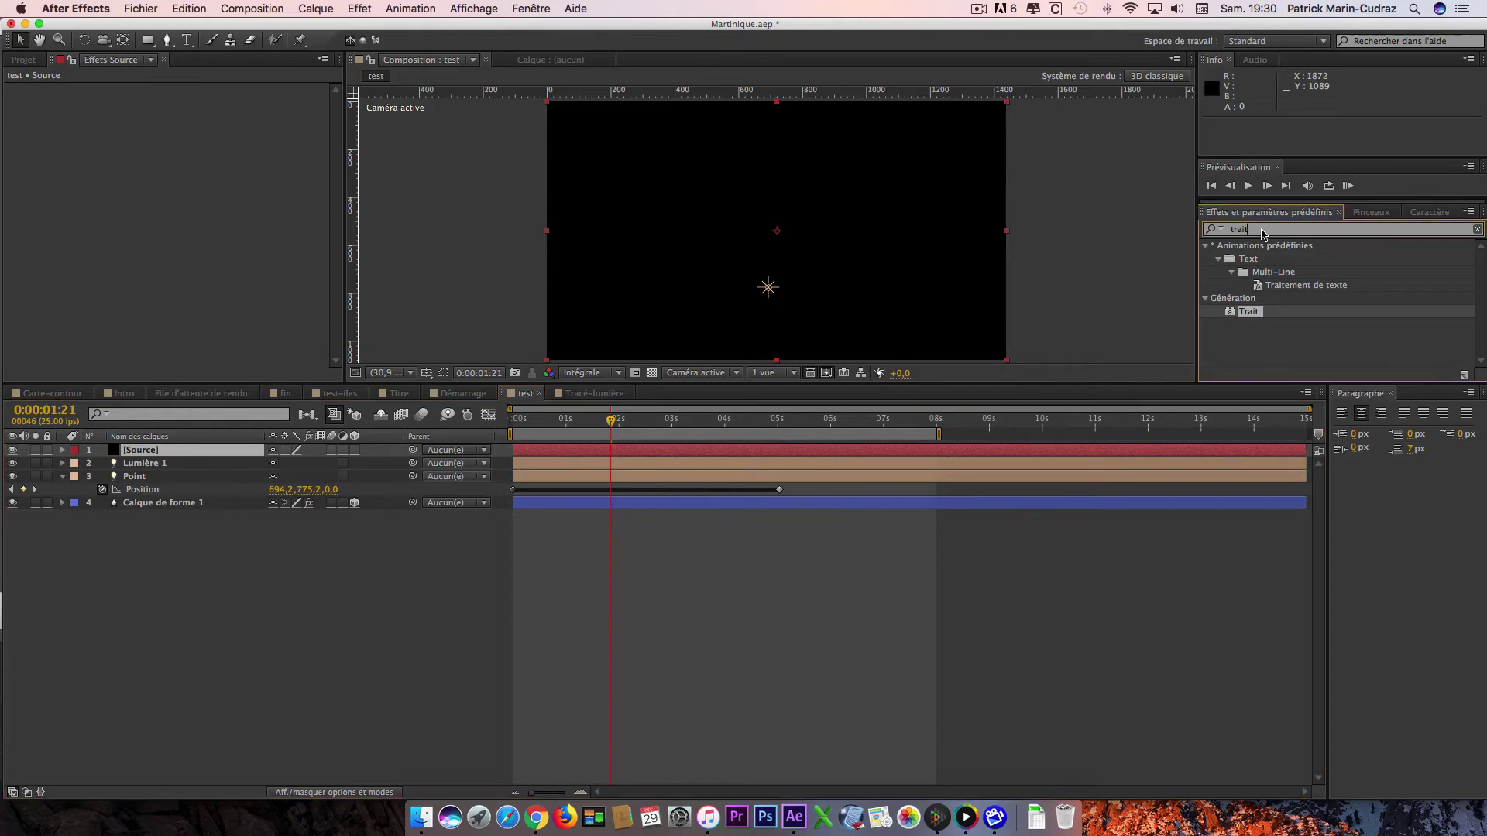
key("BackSpace")
key("BackSpace")
key("BackSpace")
key("BackSpace")
key("BackSpace")
left_click(1213, 230)
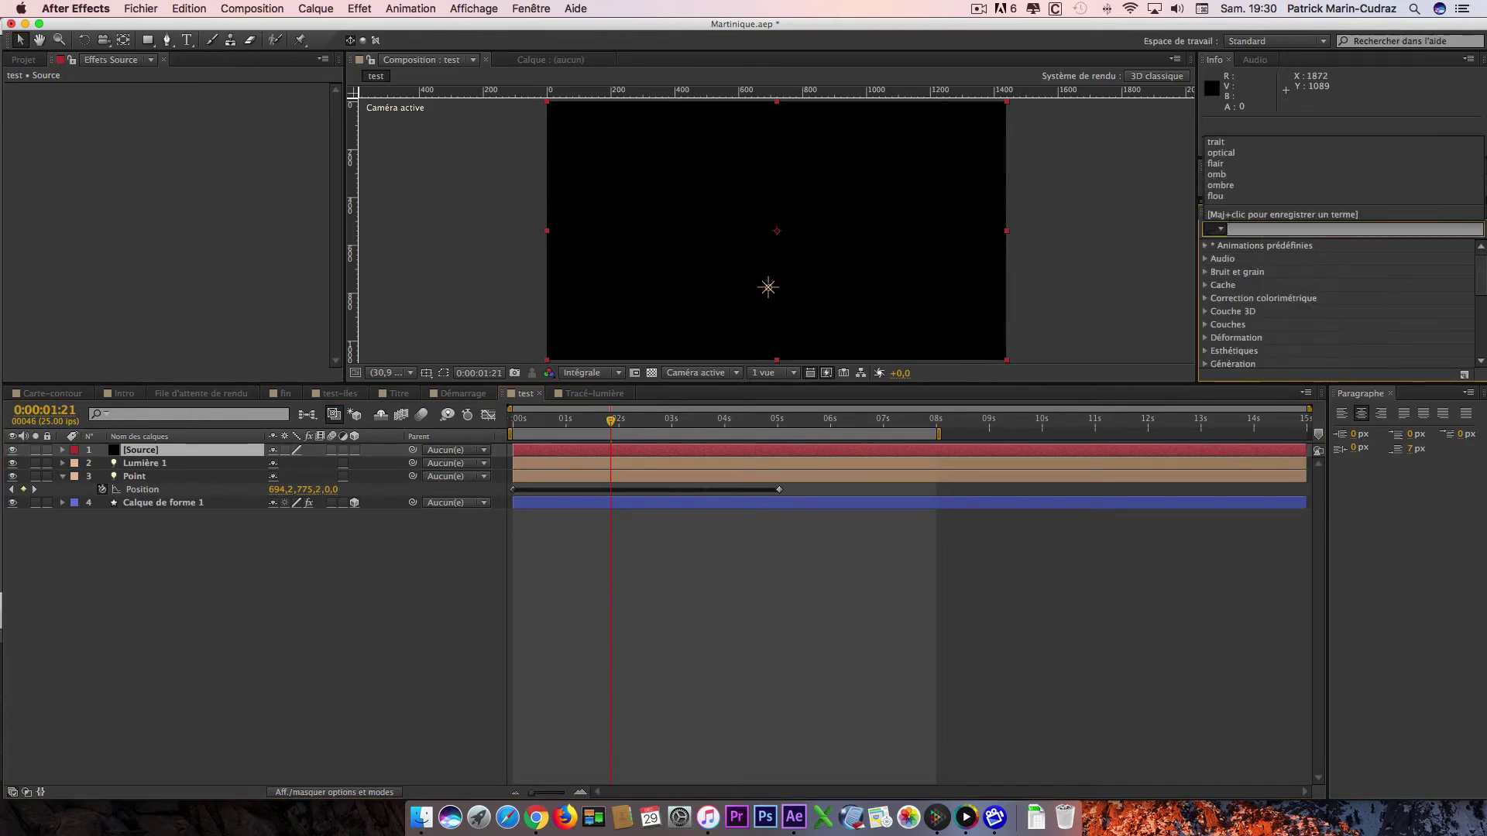
type("opti")
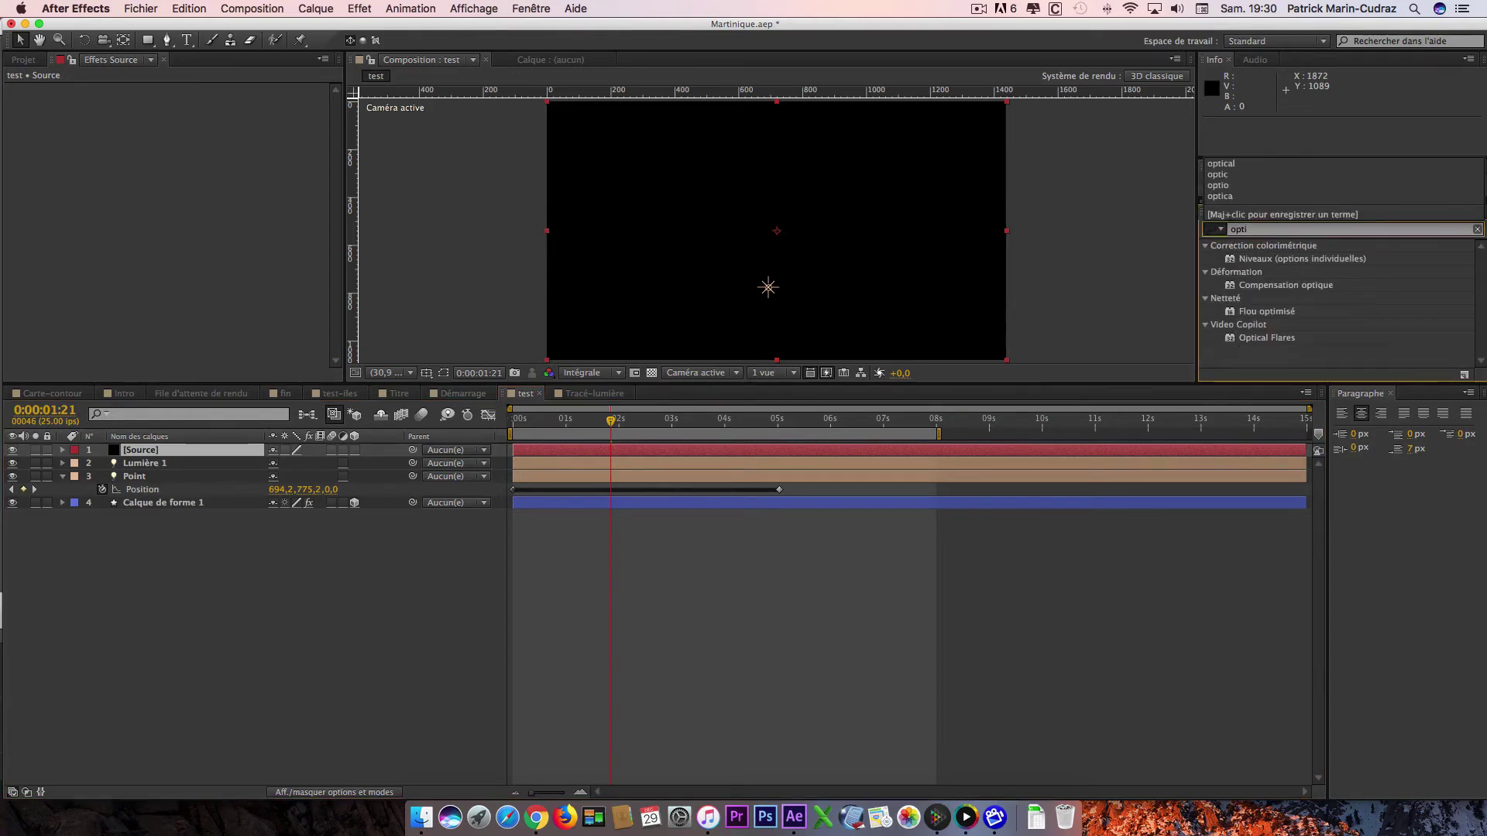
type("c")
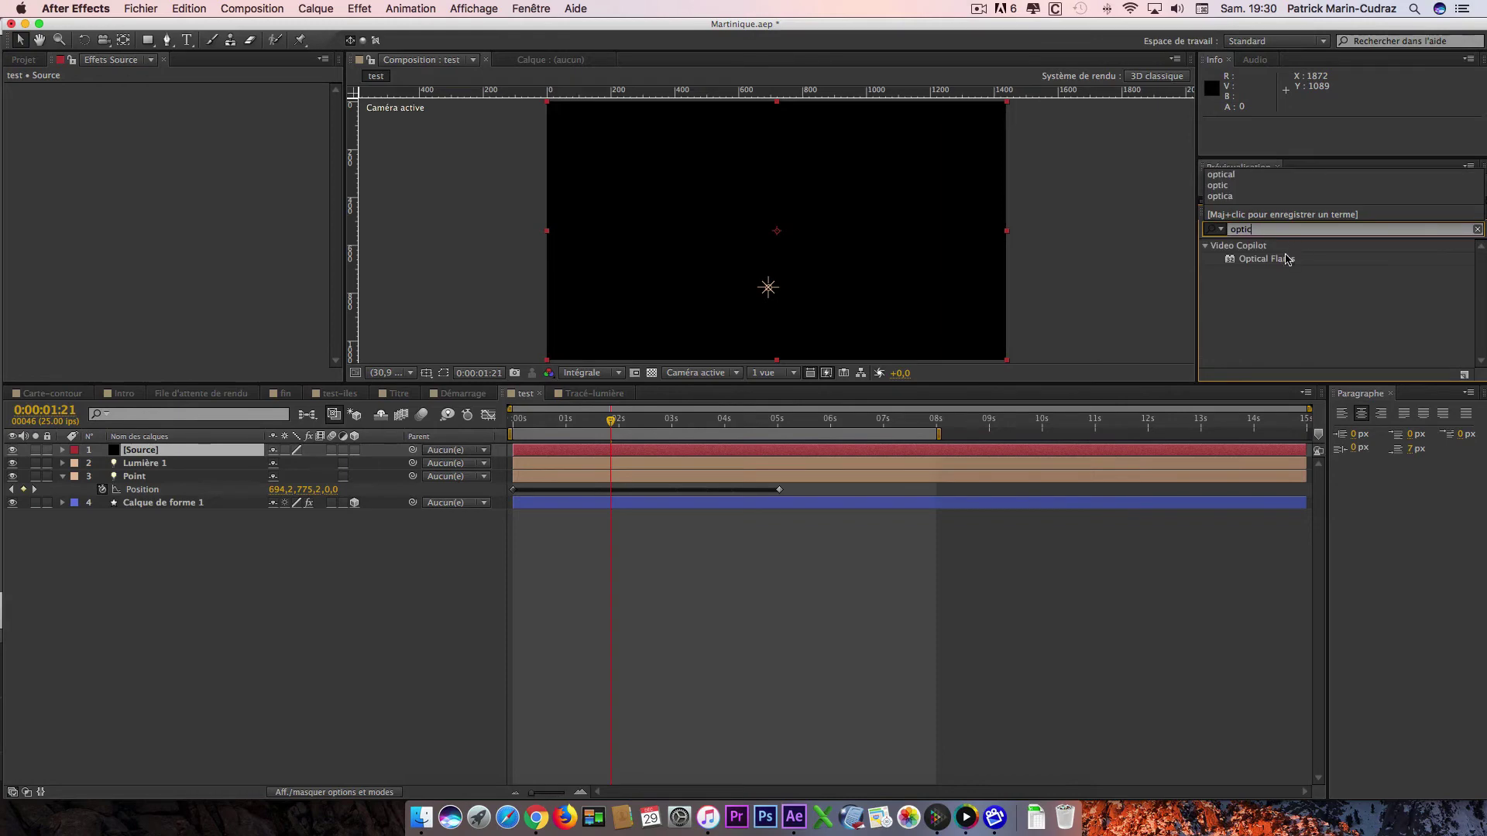
left_click_drag(1287, 259, 866, 456)
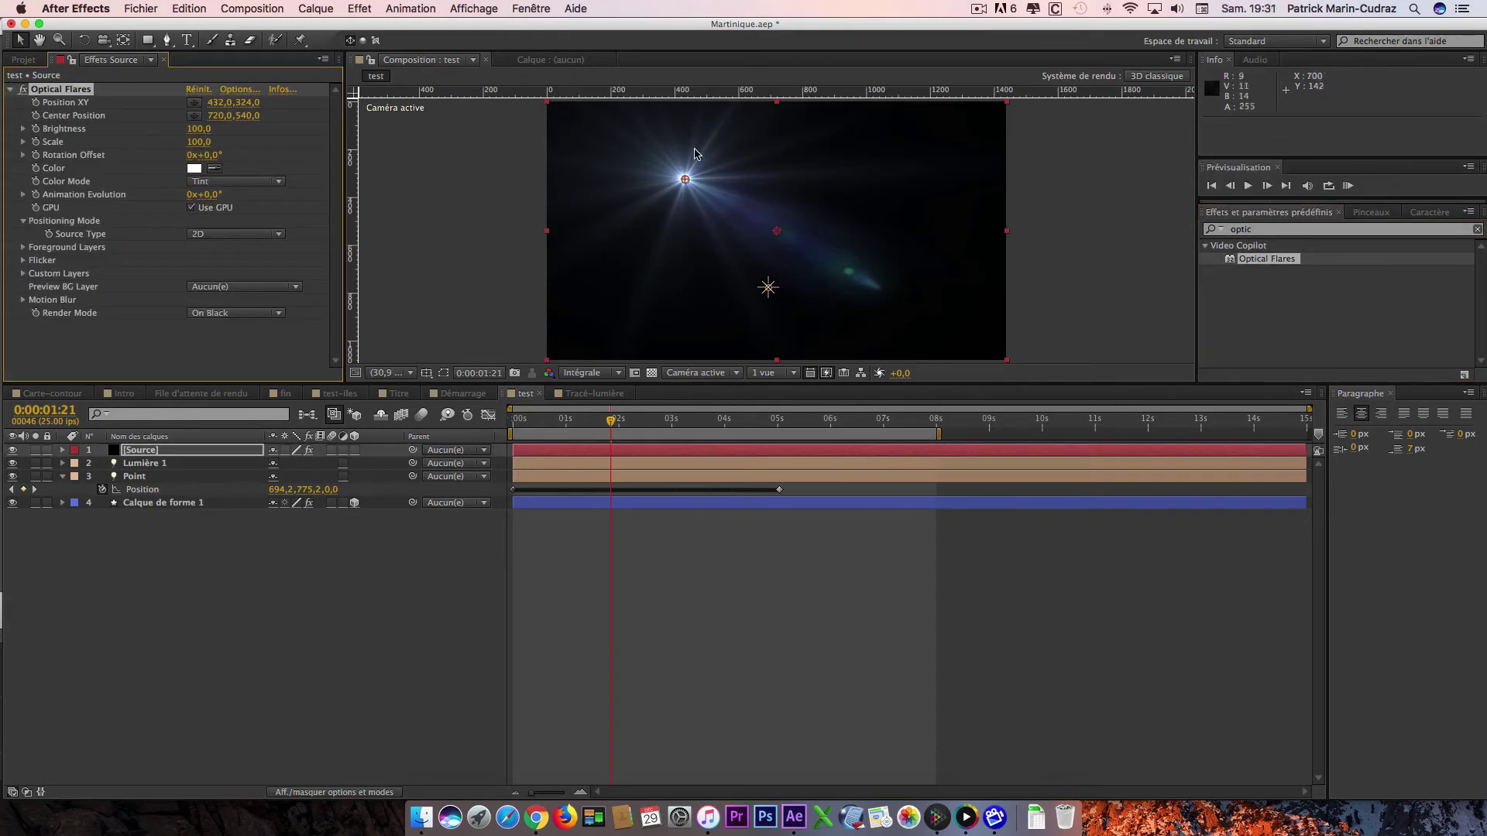
- Load the Search Light preset from the Light folder in the Optical Flares options and accept it
left_click(239, 91)
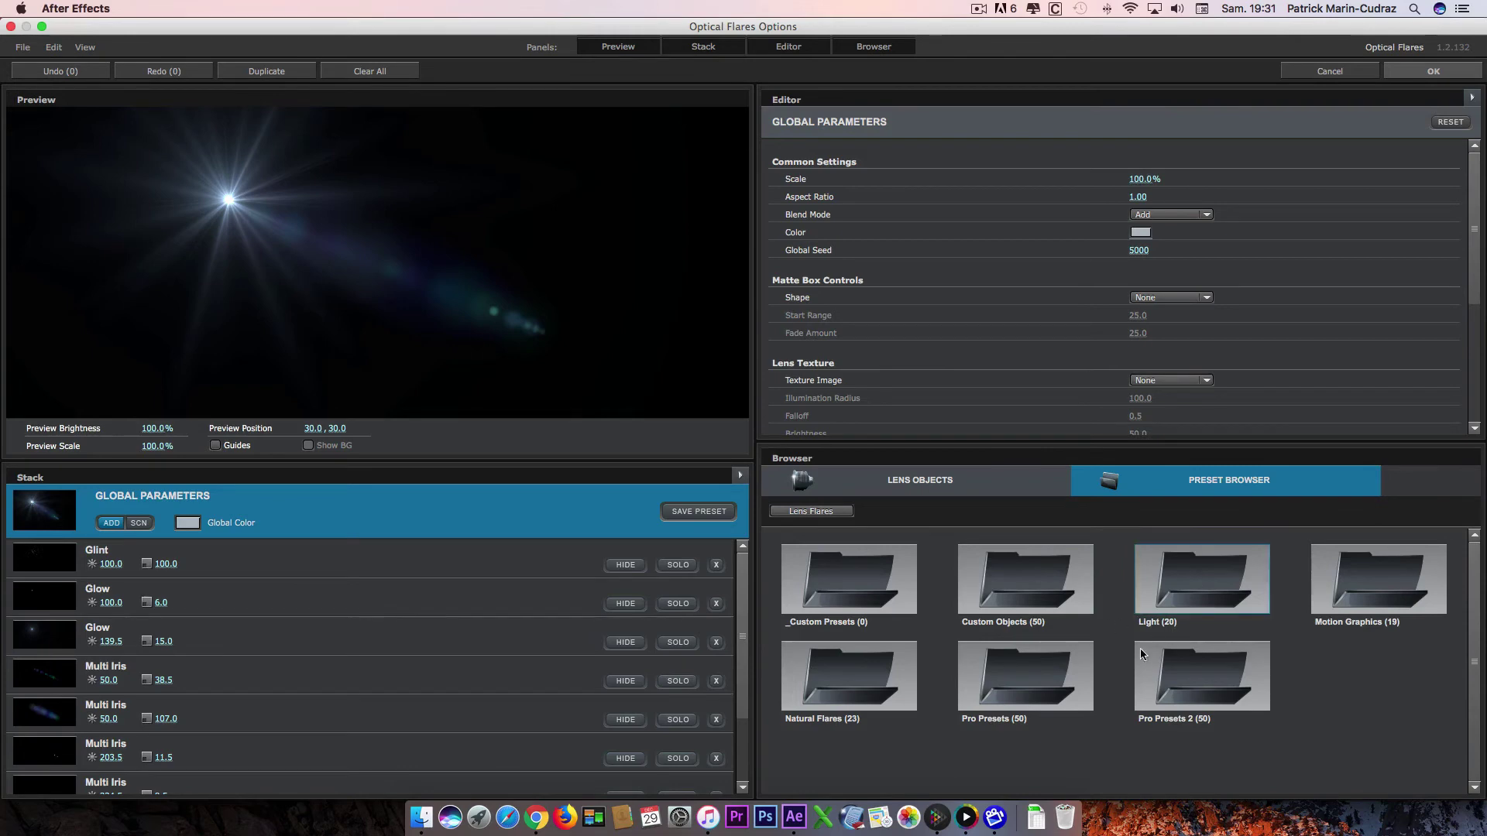
left_click(1197, 601)
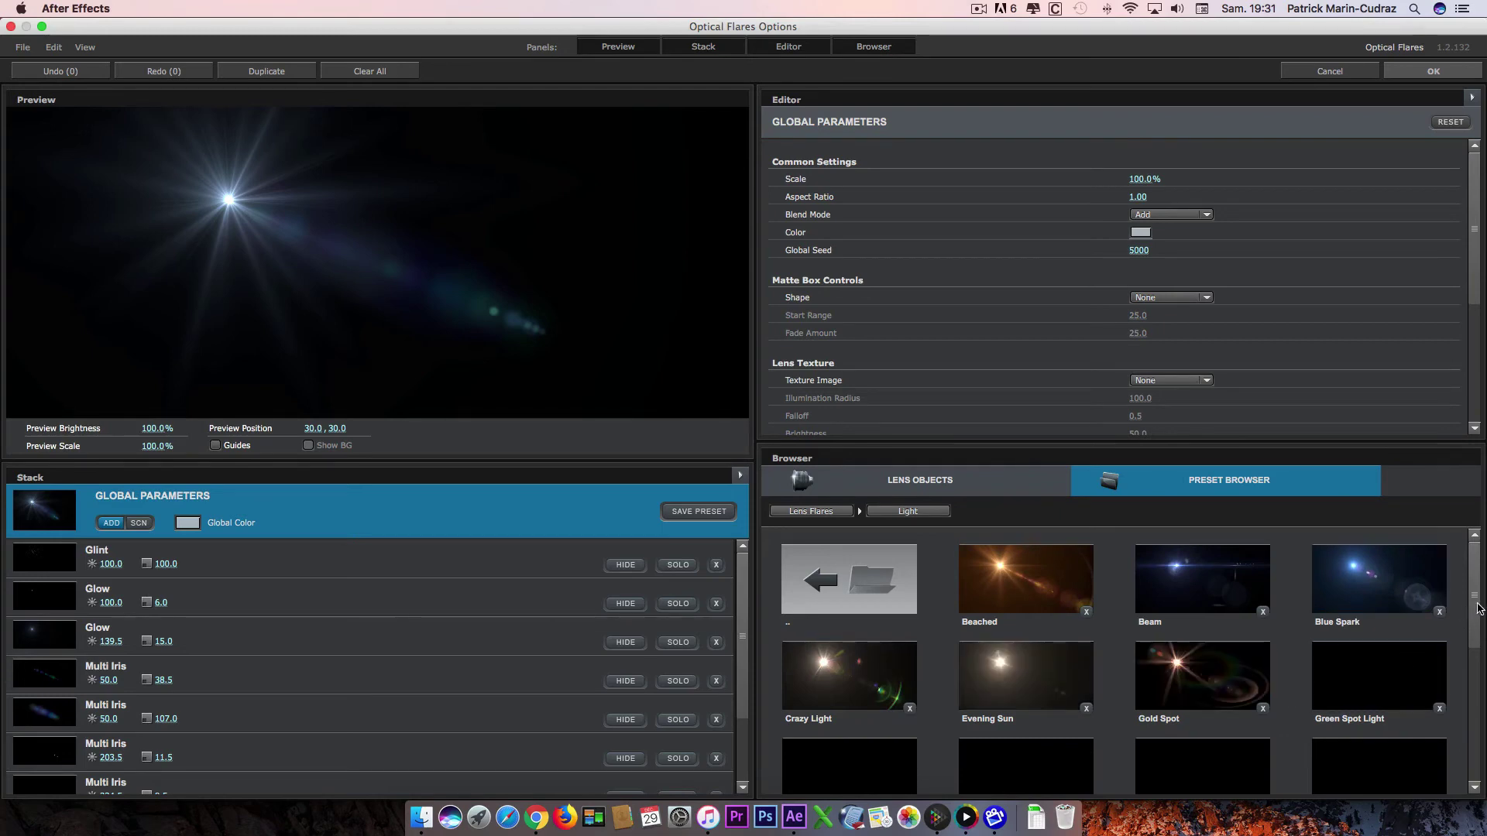
left_click_drag(1477, 612, 1479, 671)
scroll(1479, 731, "down", 1)
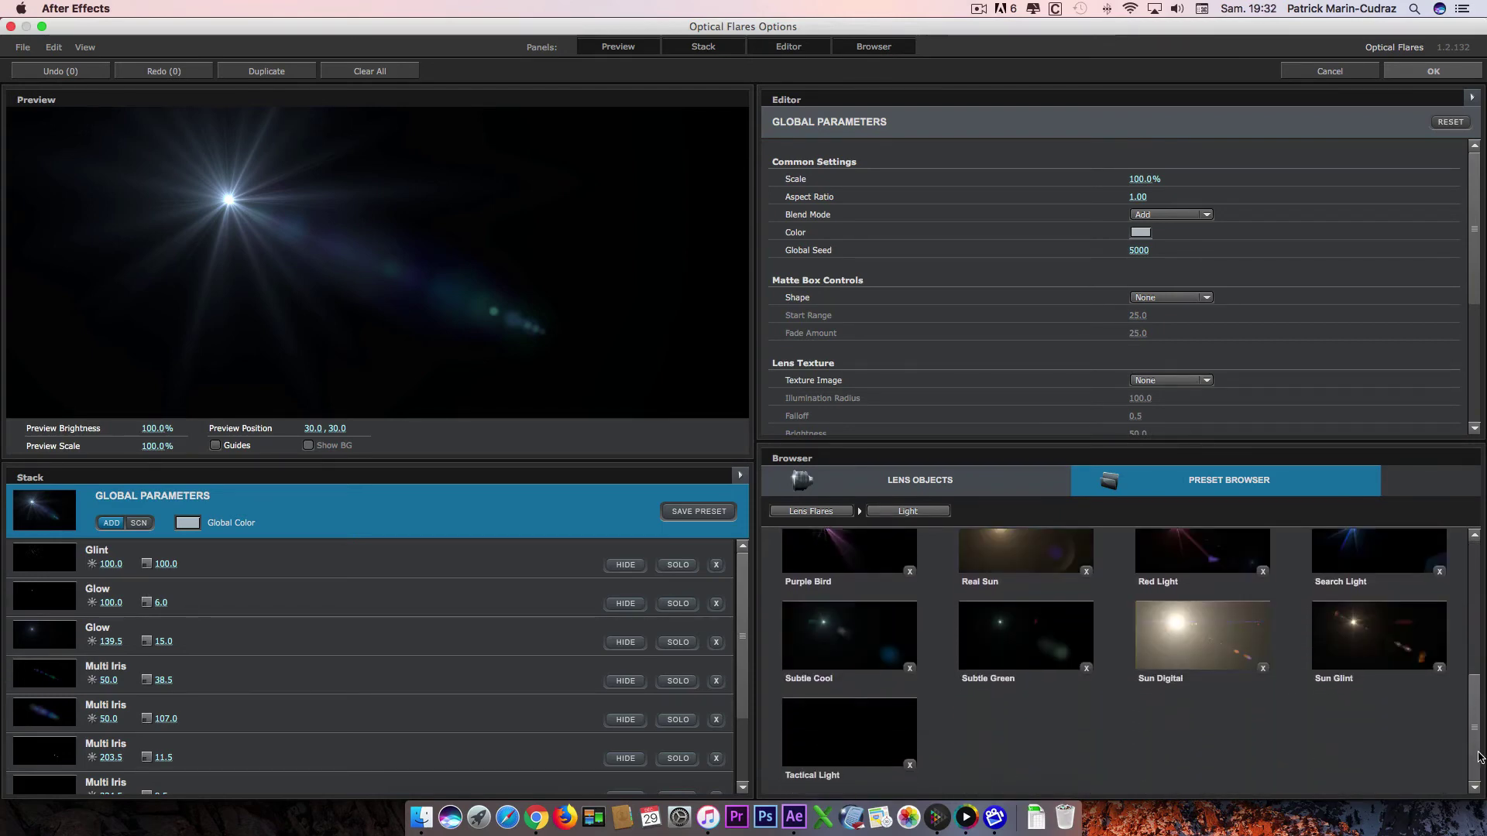
left_click_drag(1479, 757, 1479, 707)
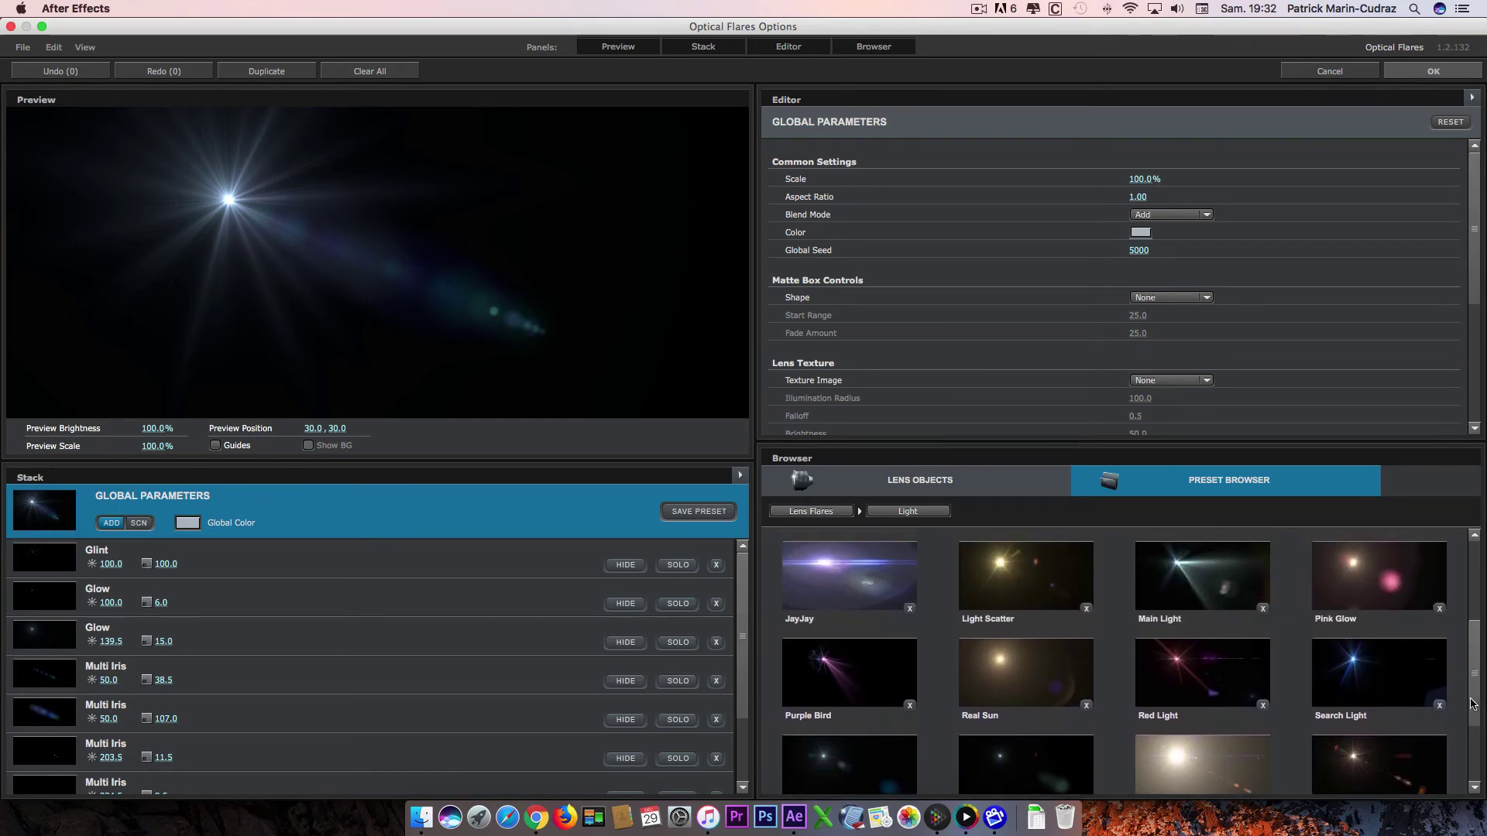
left_click(1386, 682)
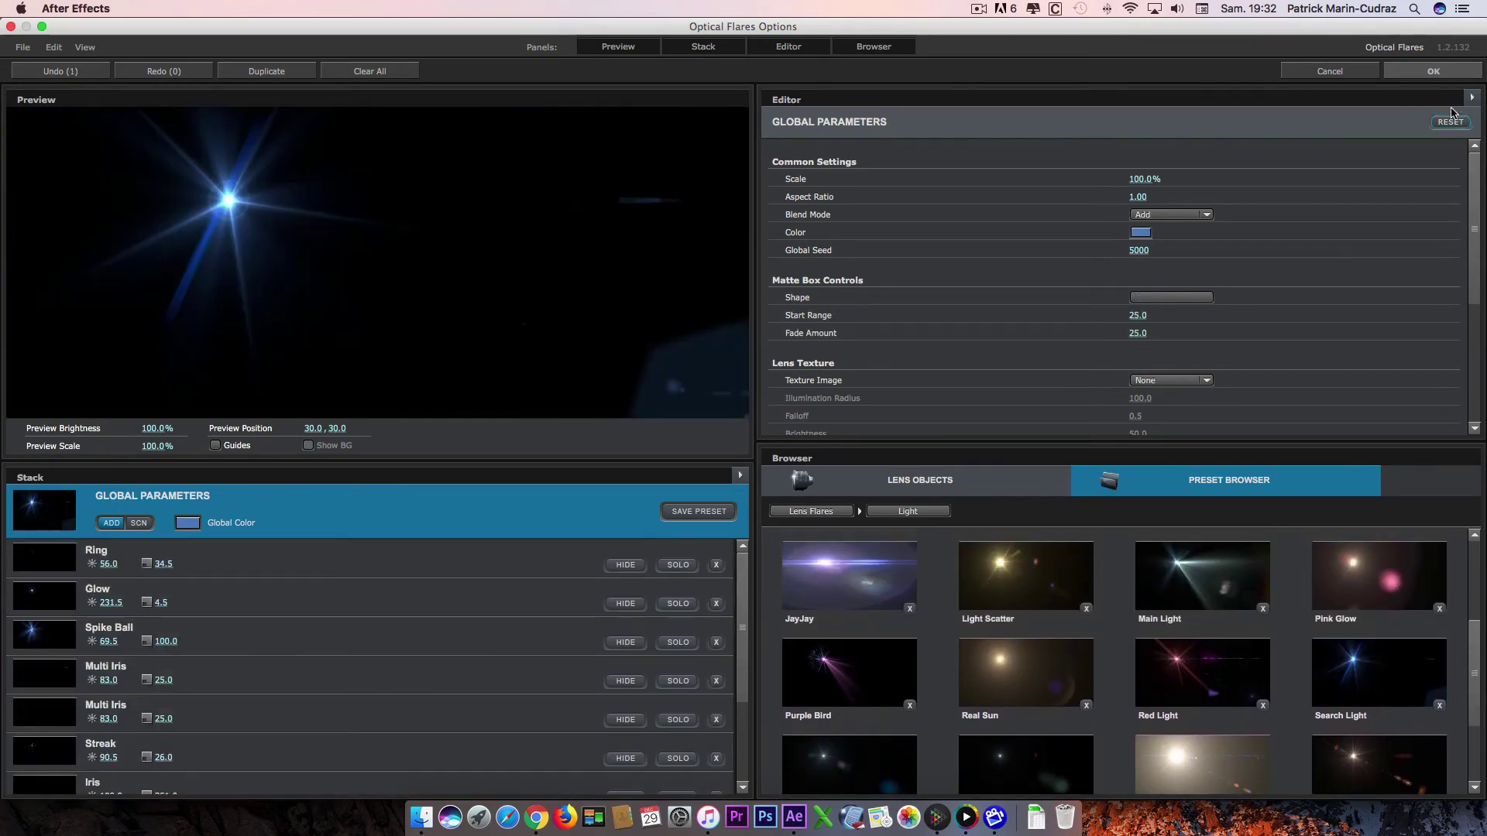
left_click(1440, 72)
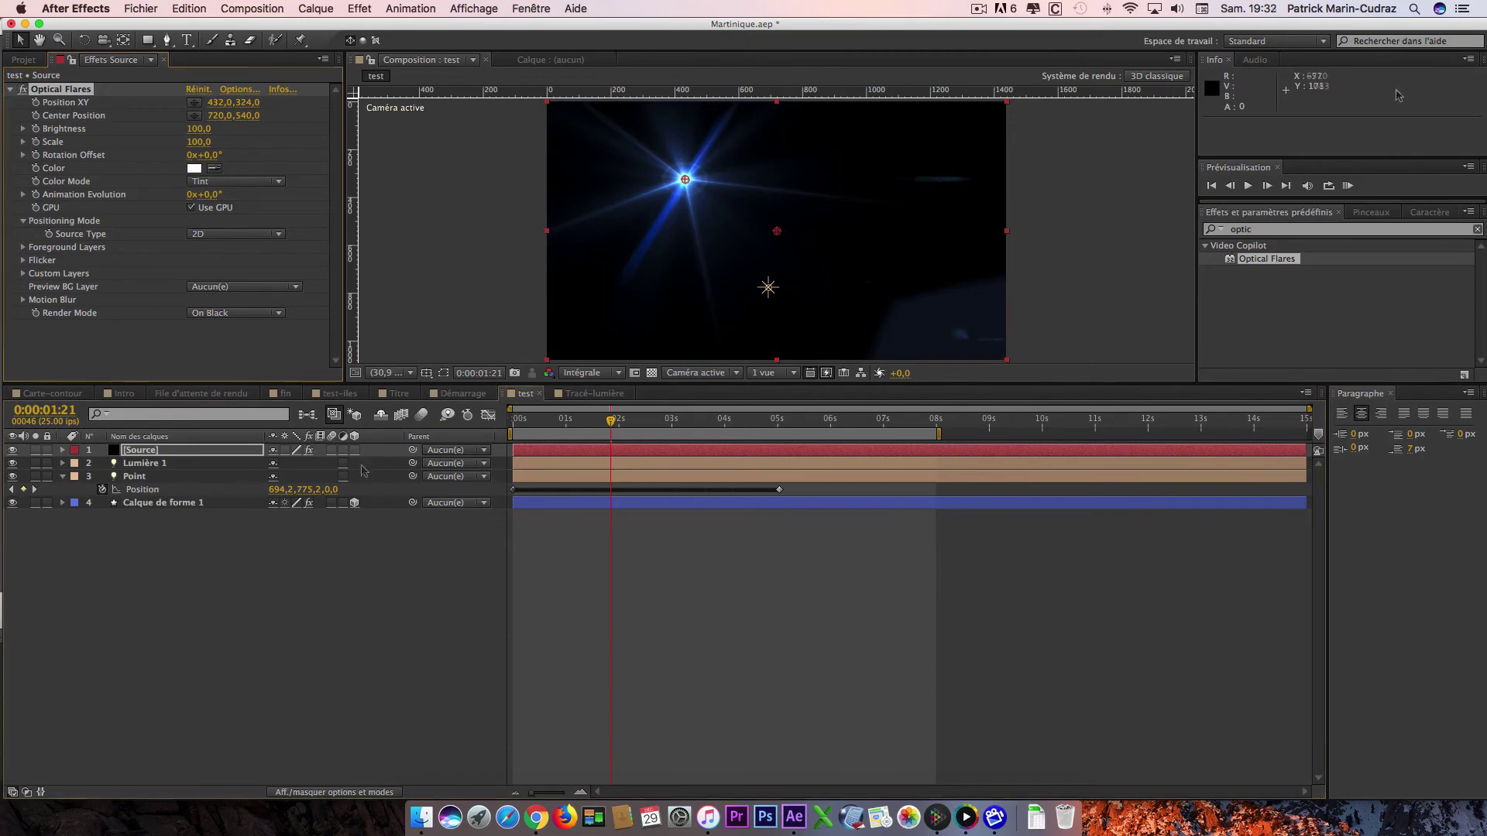
- Set the Optical Flares source type to Track Lights and its brightness to 50
left_click(279, 238)
left_click(250, 282)
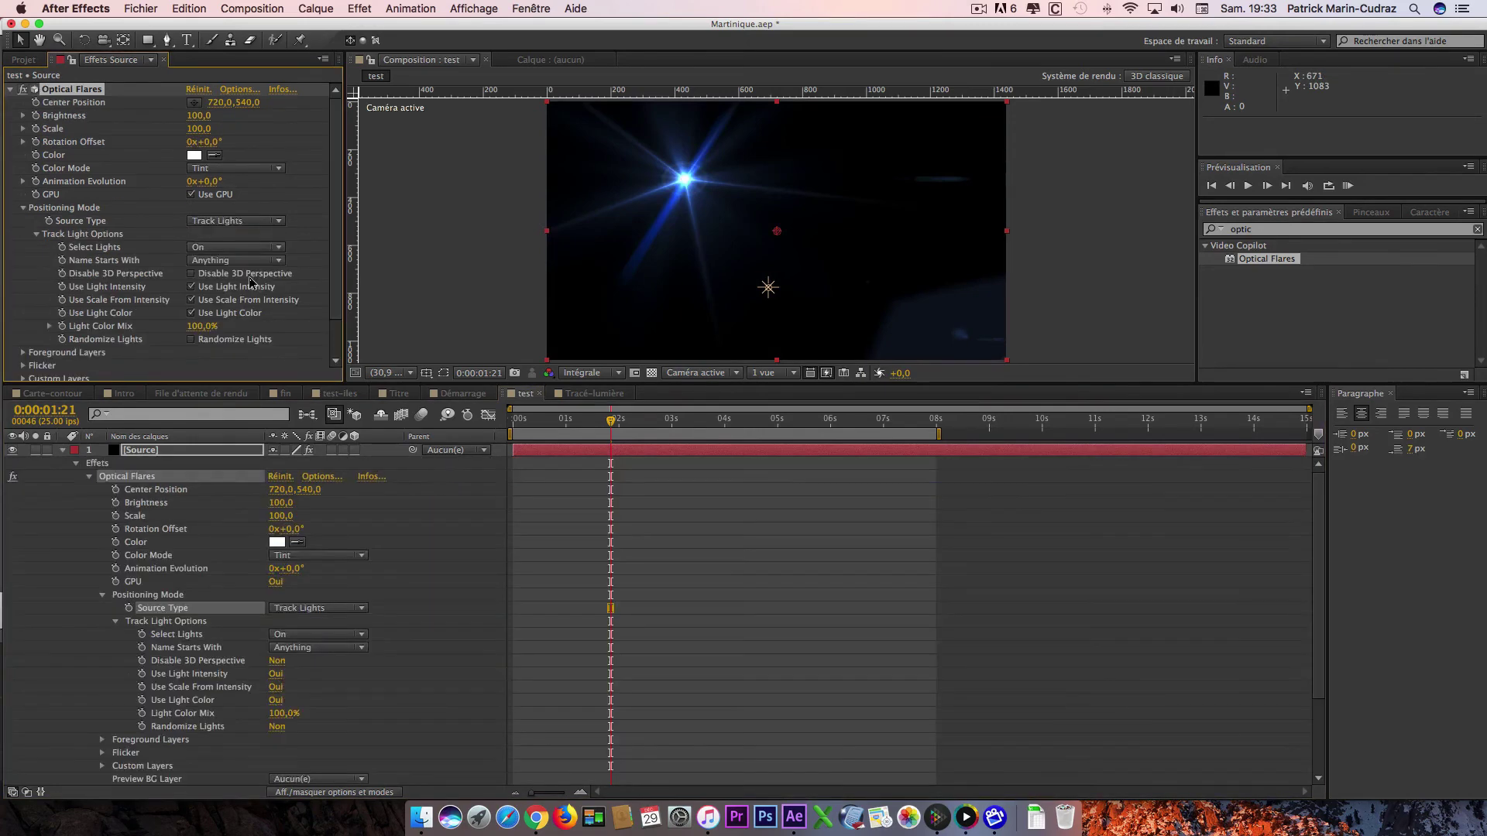
left_click(200, 116)
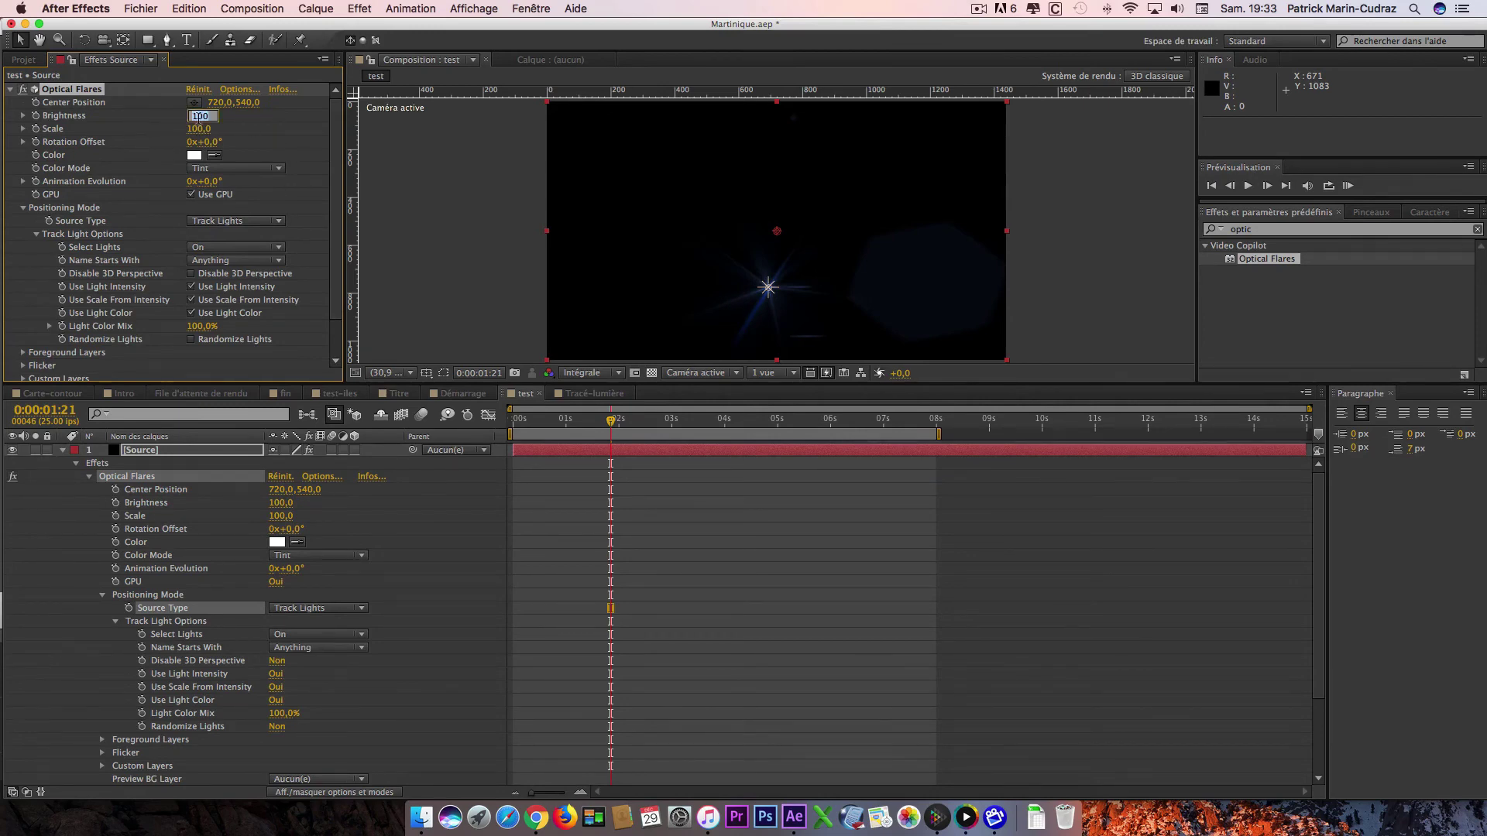
type("50")
key("Return")
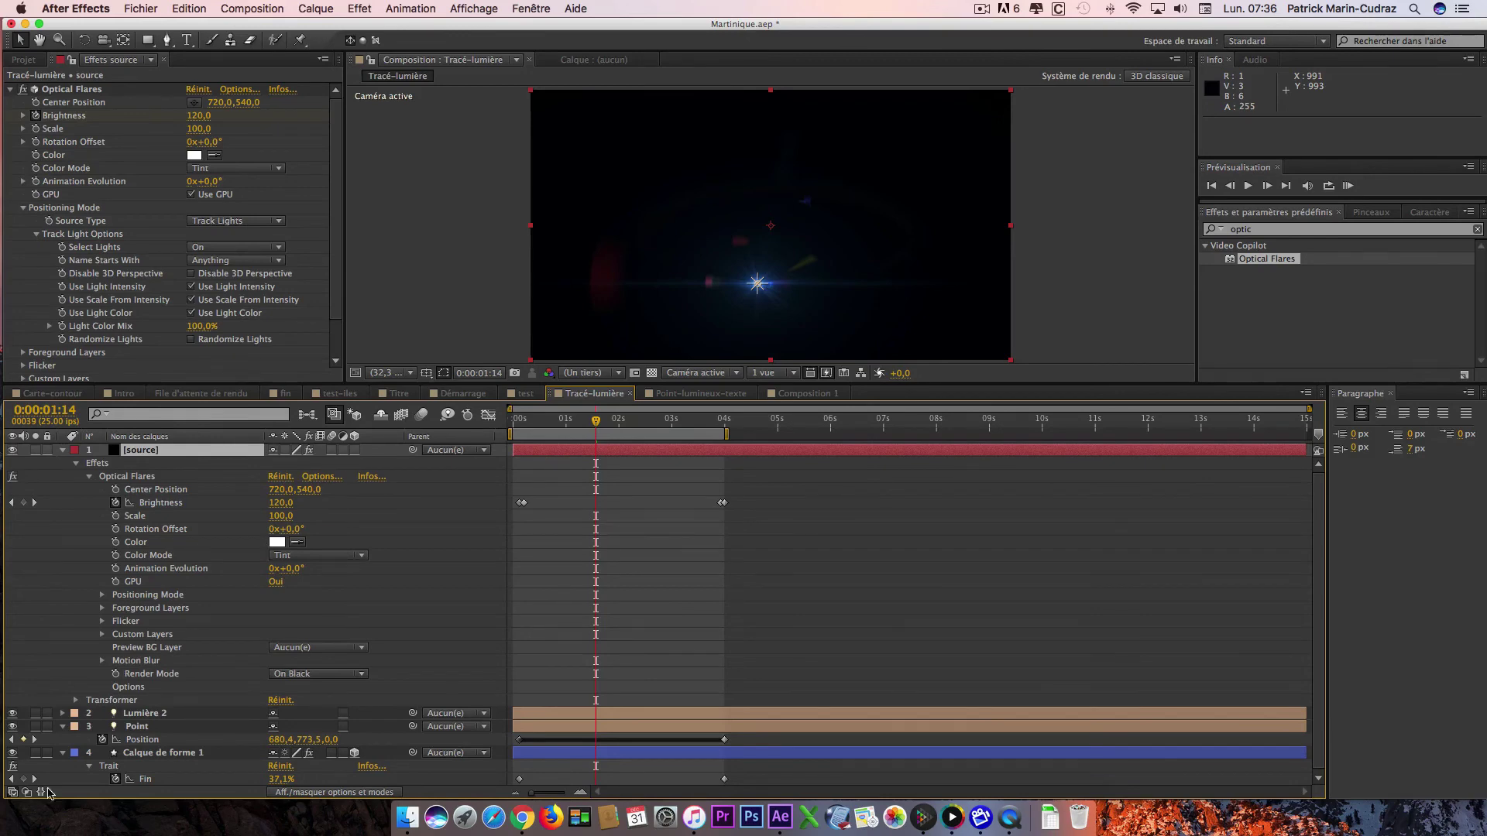
- Show the layer blending modes in the timeline and set the source layer's mode to Addition
left_click(26, 793)
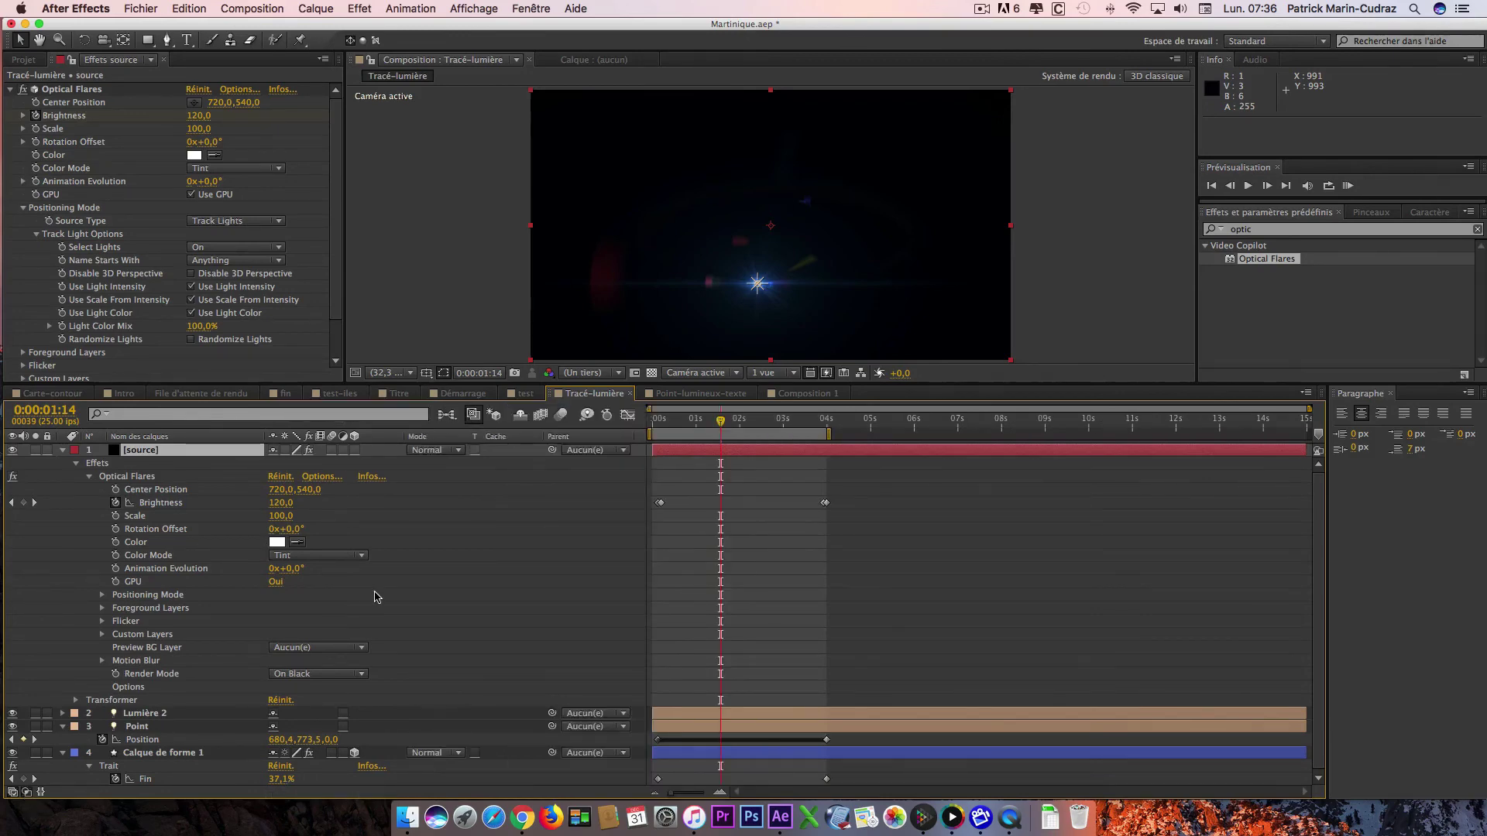
left_click(459, 452)
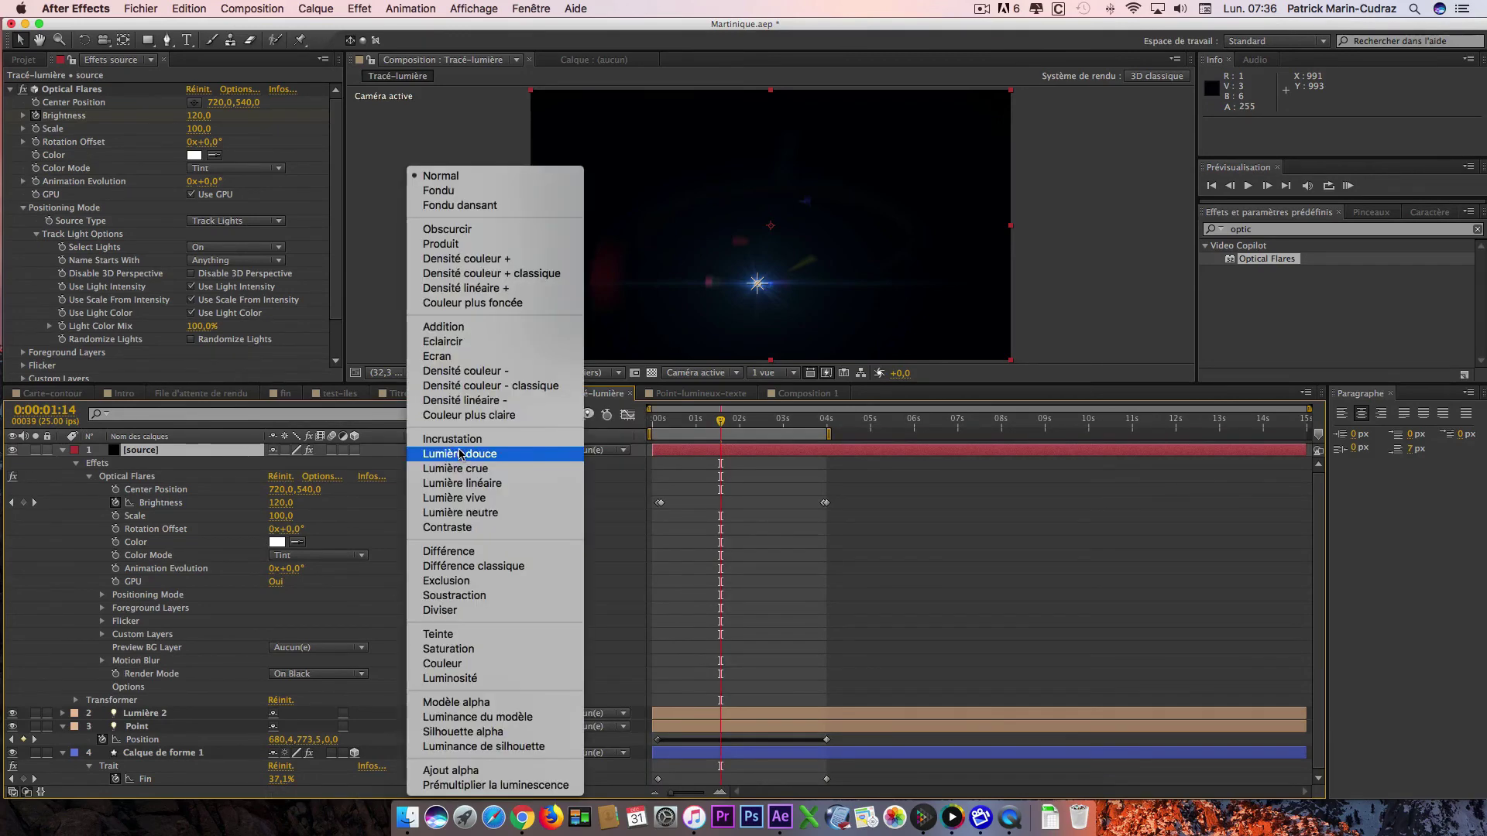
left_click(473, 333)
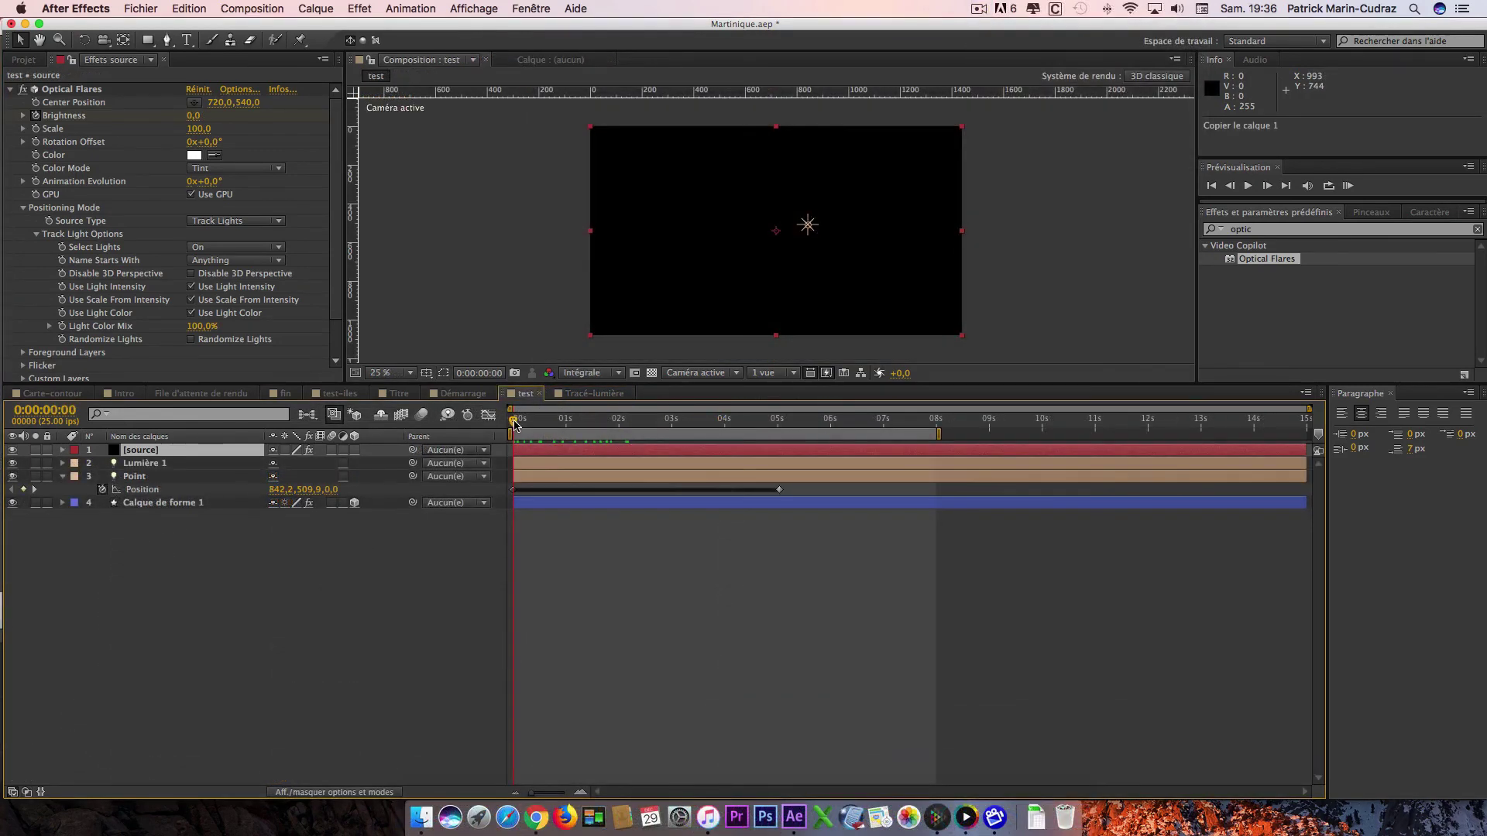
- Reveal the source layer's keyframed brightness in the test composition and review the flare's animation along the outline up to about 0:00:03:22
left_click_drag(514, 424, 583, 423)
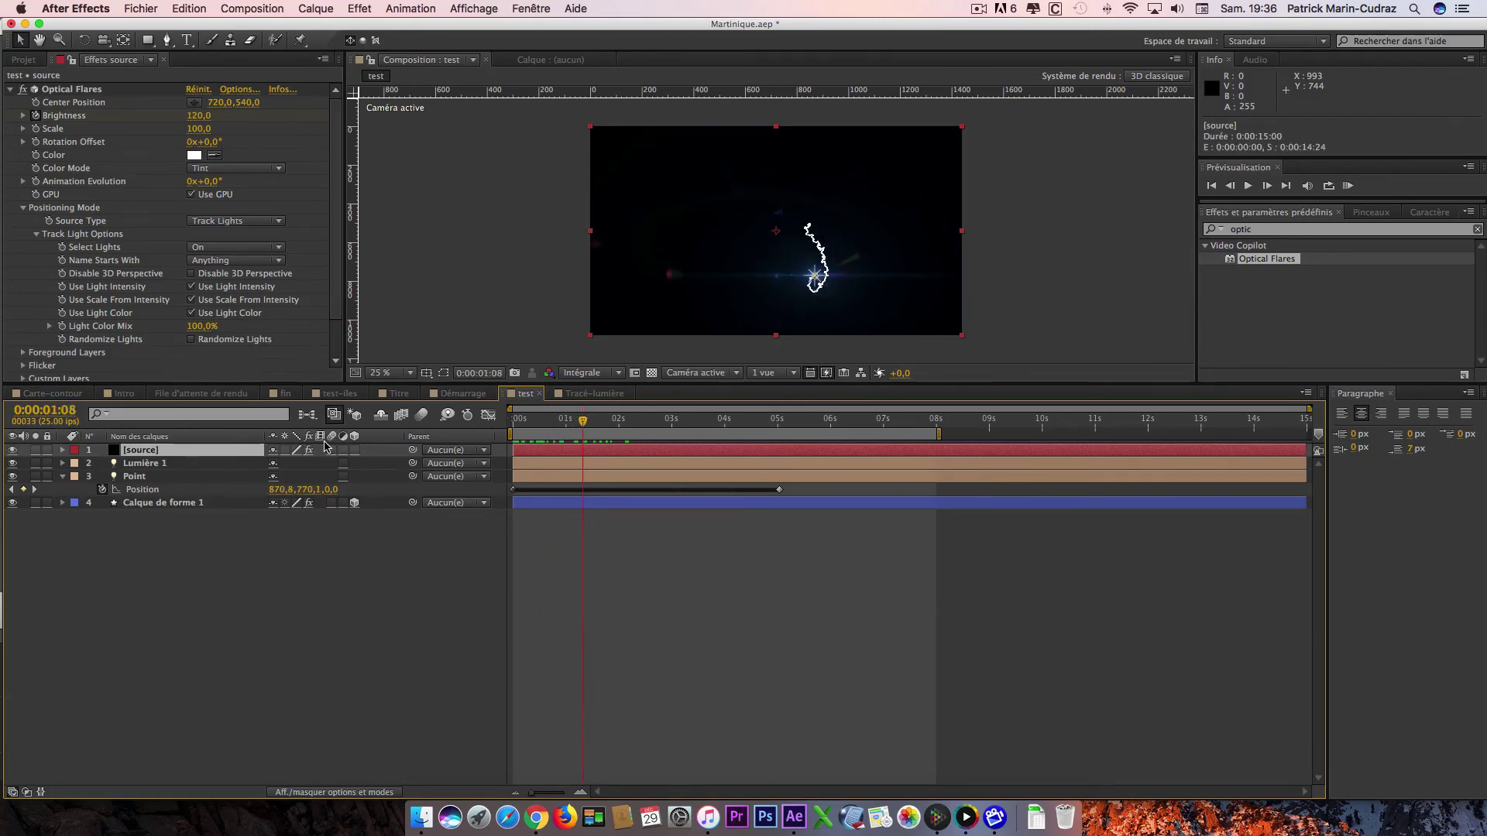
key("u")
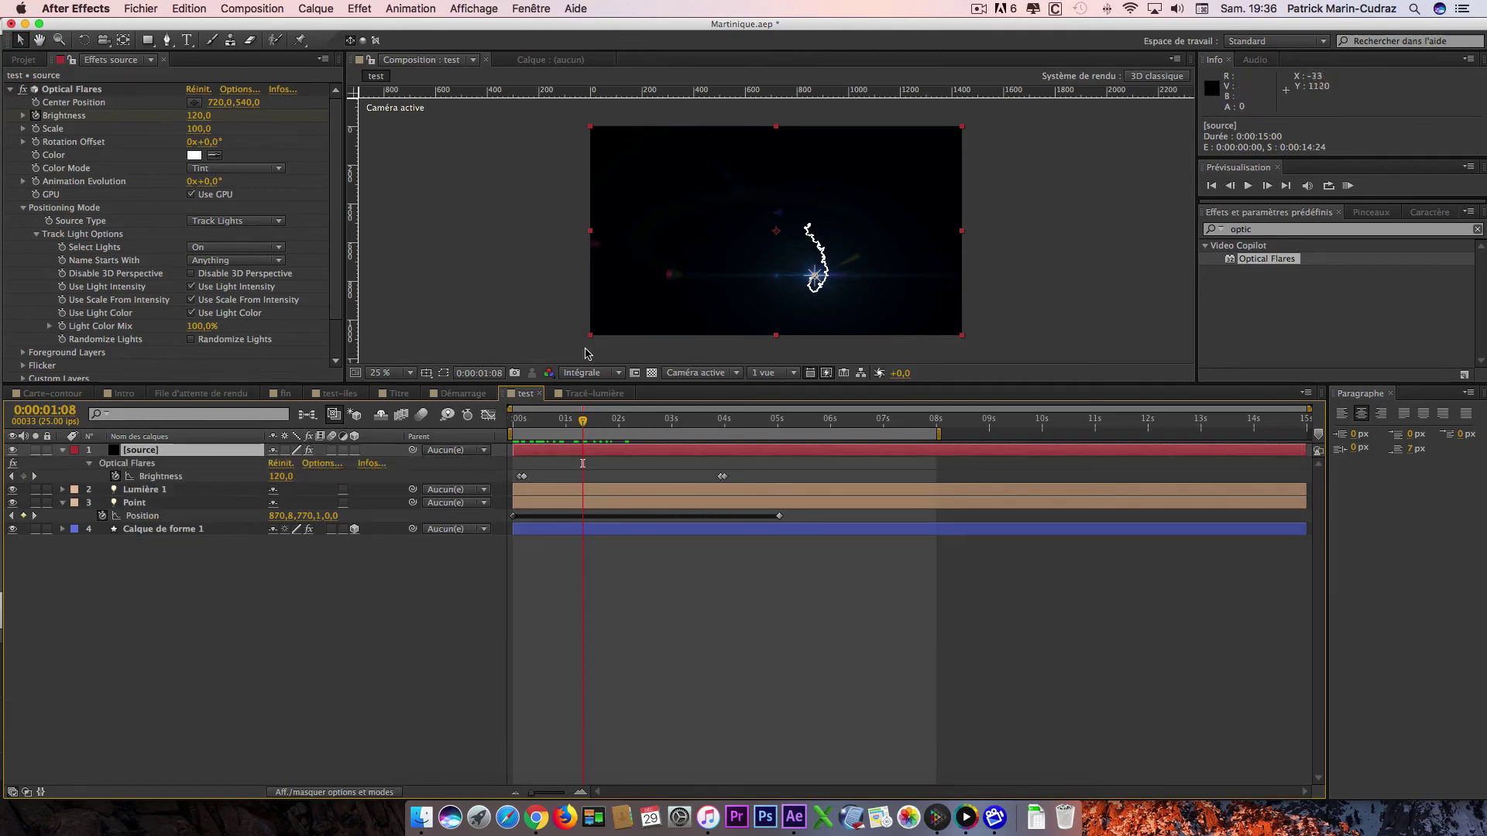
left_click_drag(583, 423, 515, 431)
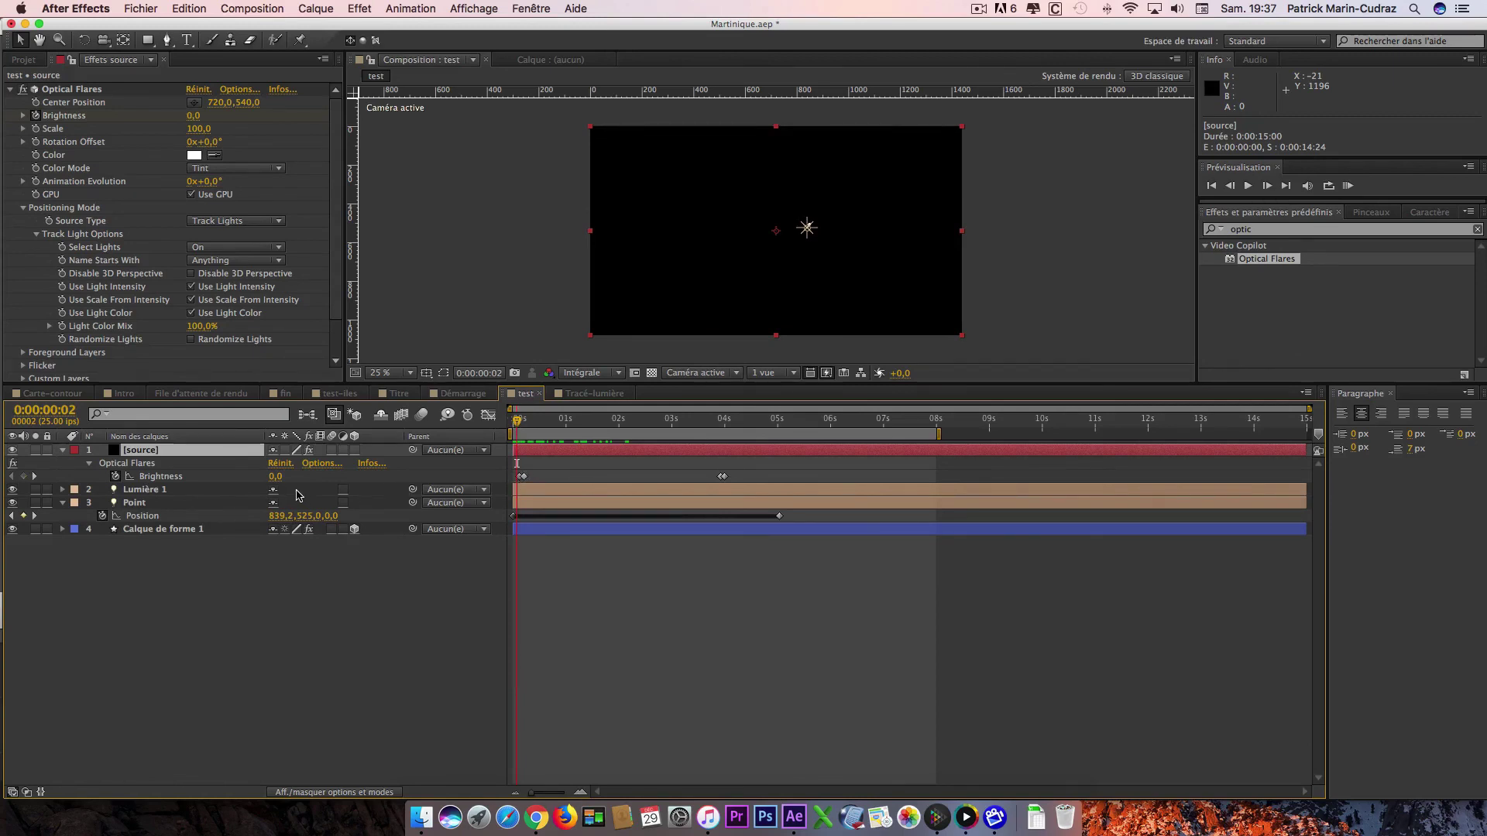
key("space")
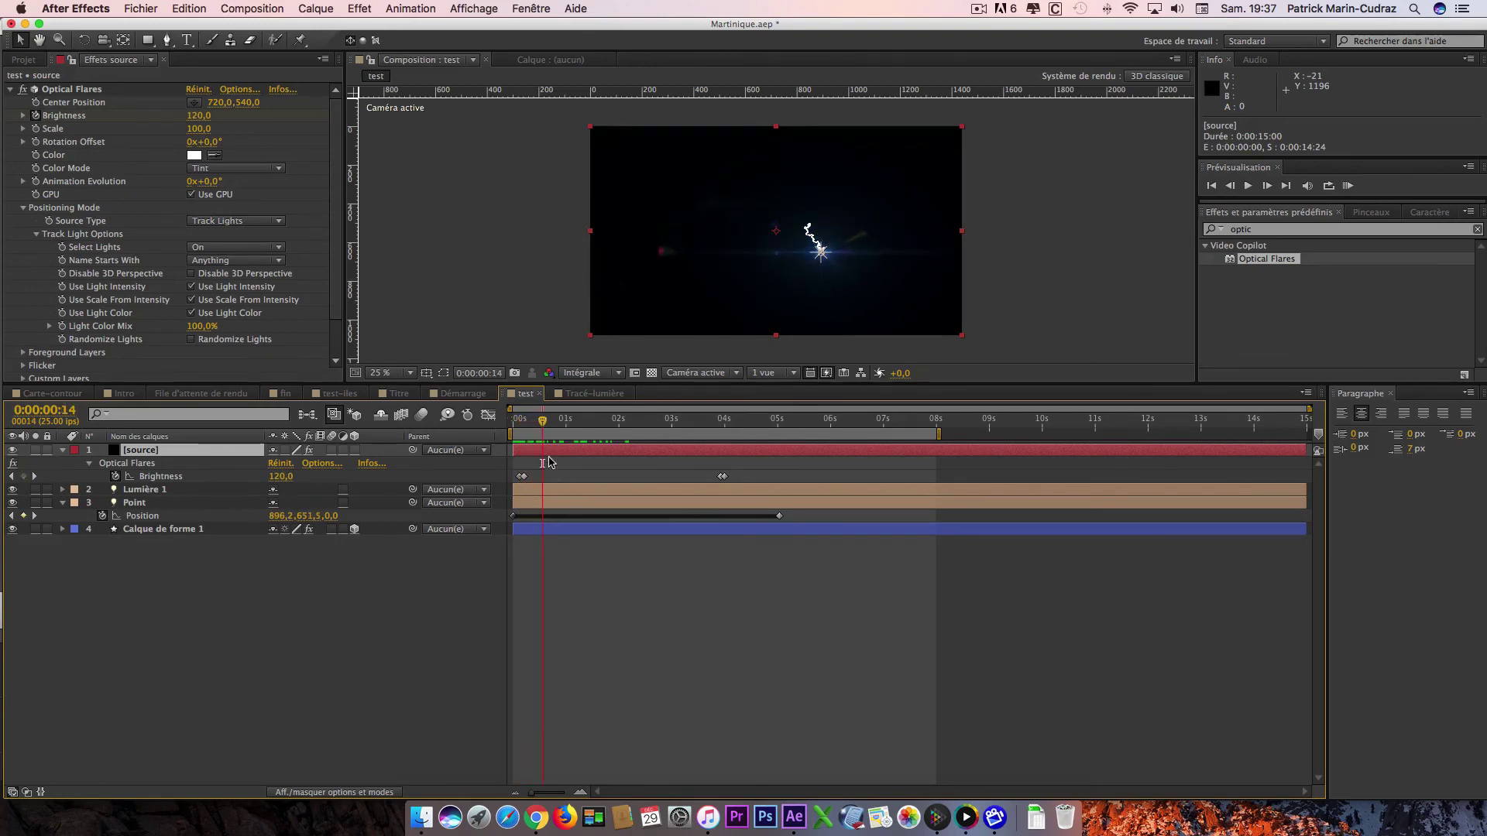
left_click_drag(543, 428, 720, 432)
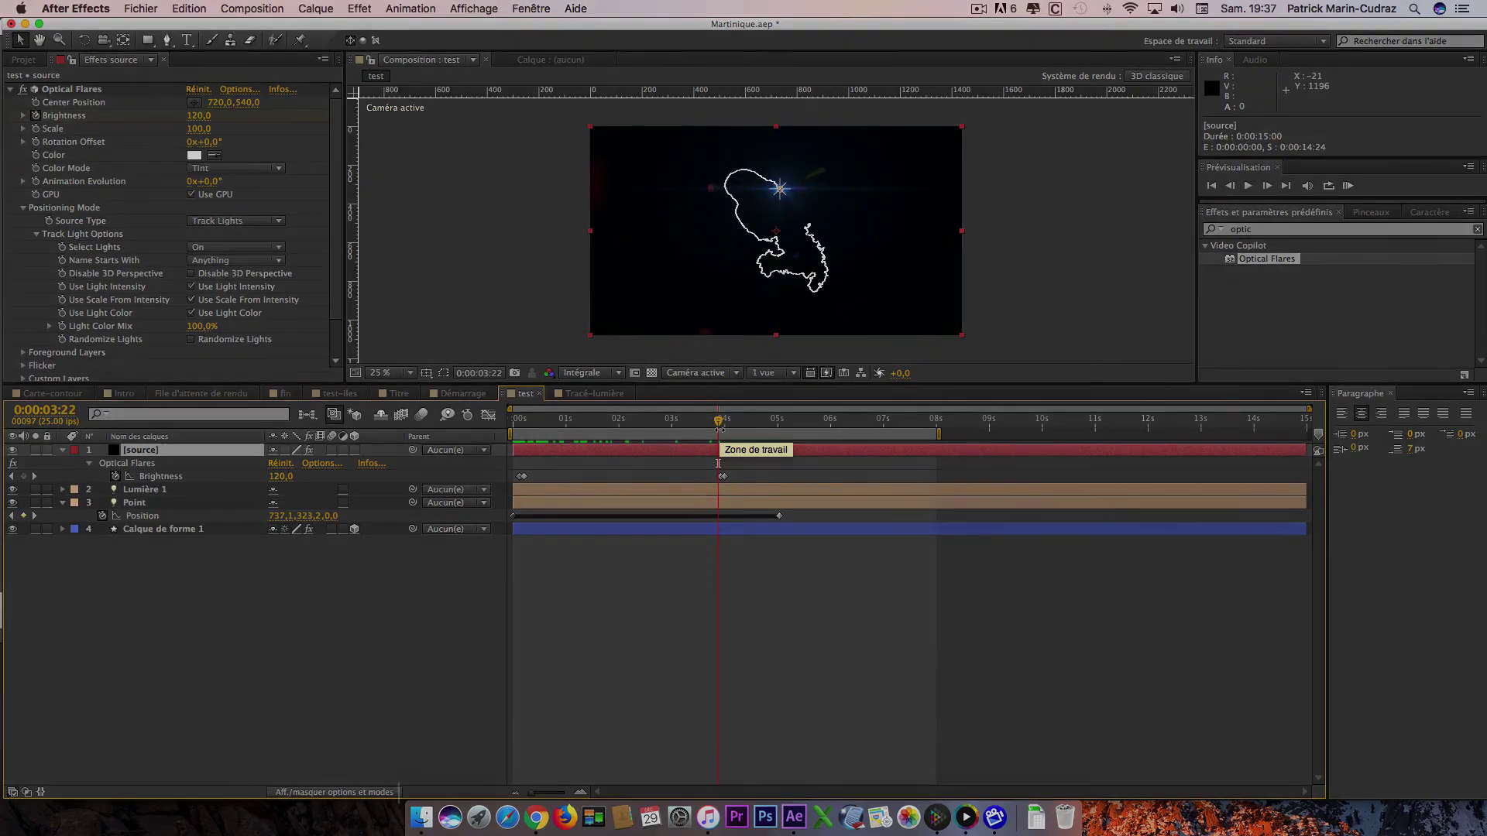